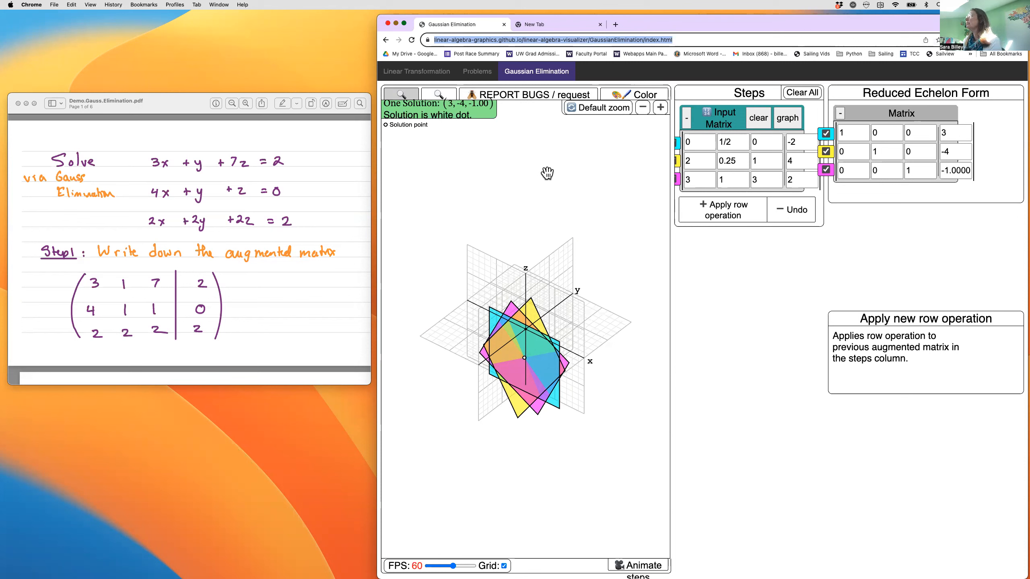
- Examine the three graphed planes and their intersection point from several viewing angles
drag(547, 173, 547, 168)
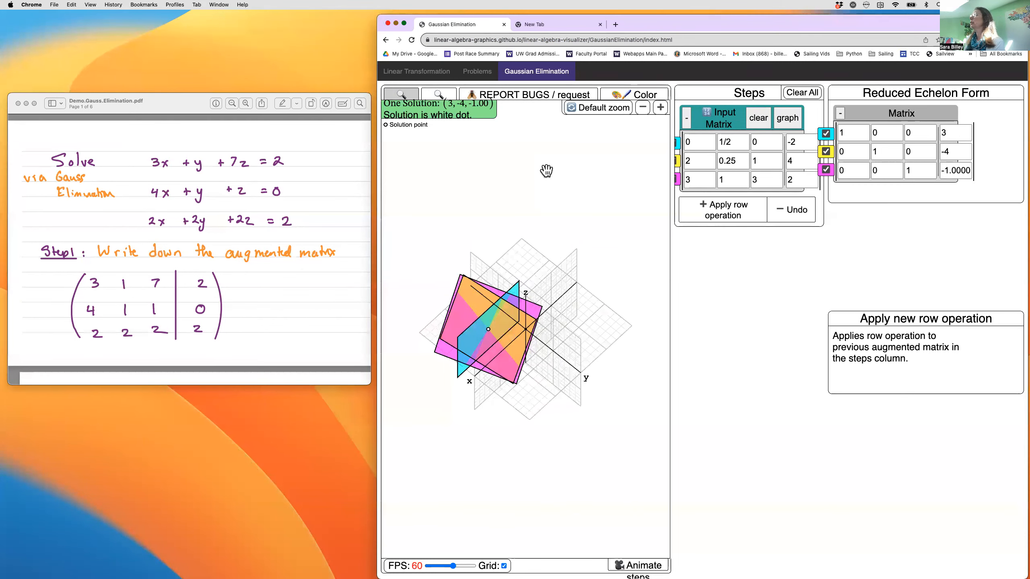
drag(499, 330, 590, 271)
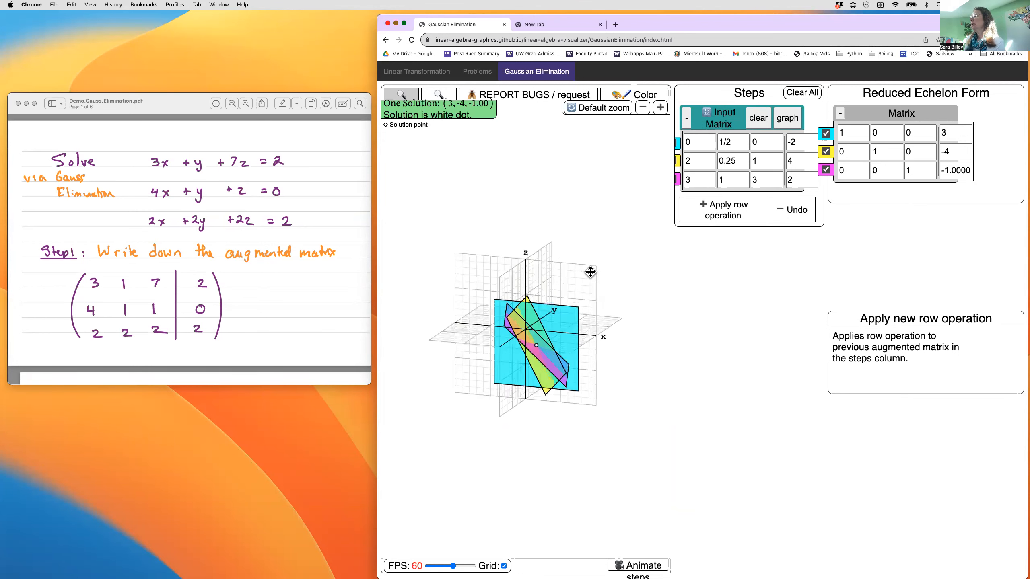
drag(607, 336, 596, 384)
drag(593, 253, 597, 296)
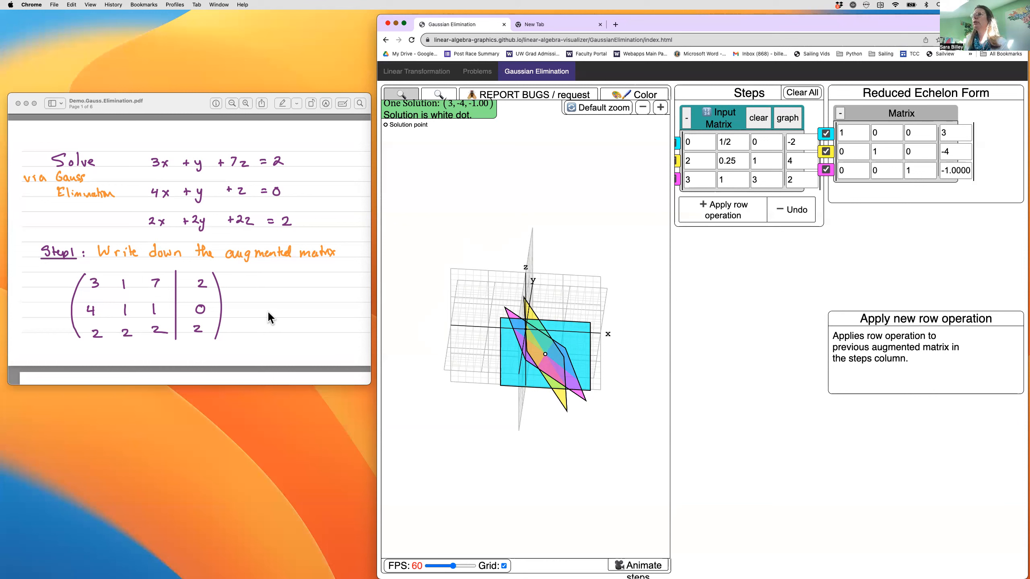
- Fill the first column of the input matrix with 3, 4 and 2, following the augmented matrix in the PDF
scroll(267, 310, down, 1)
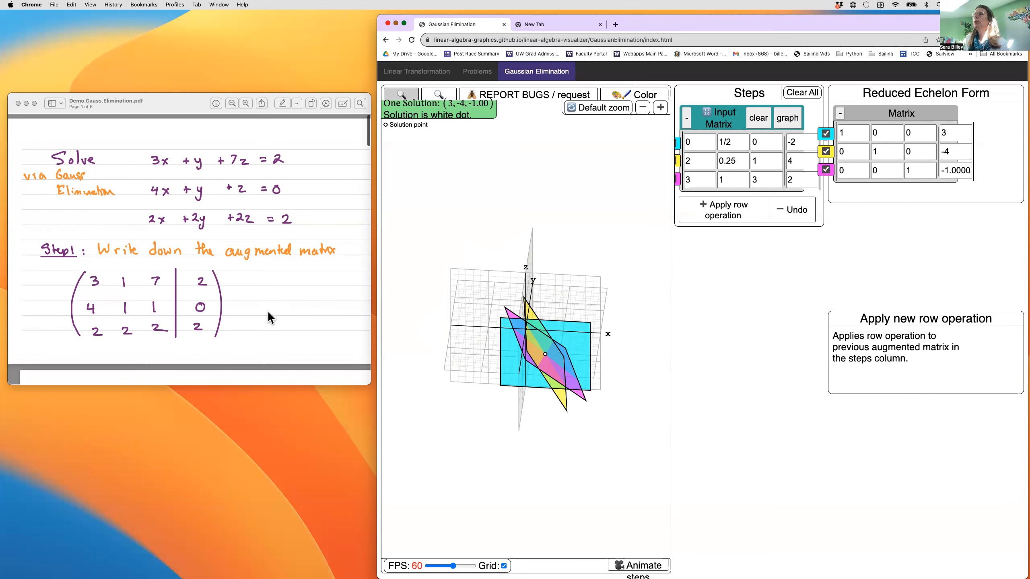
scroll(267, 310, down, 10)
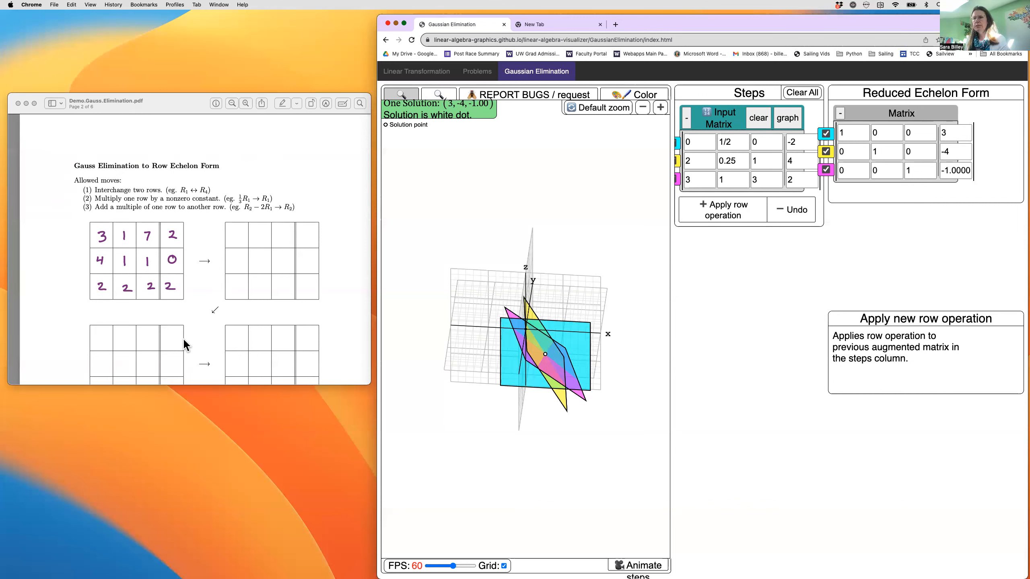
click(703, 142)
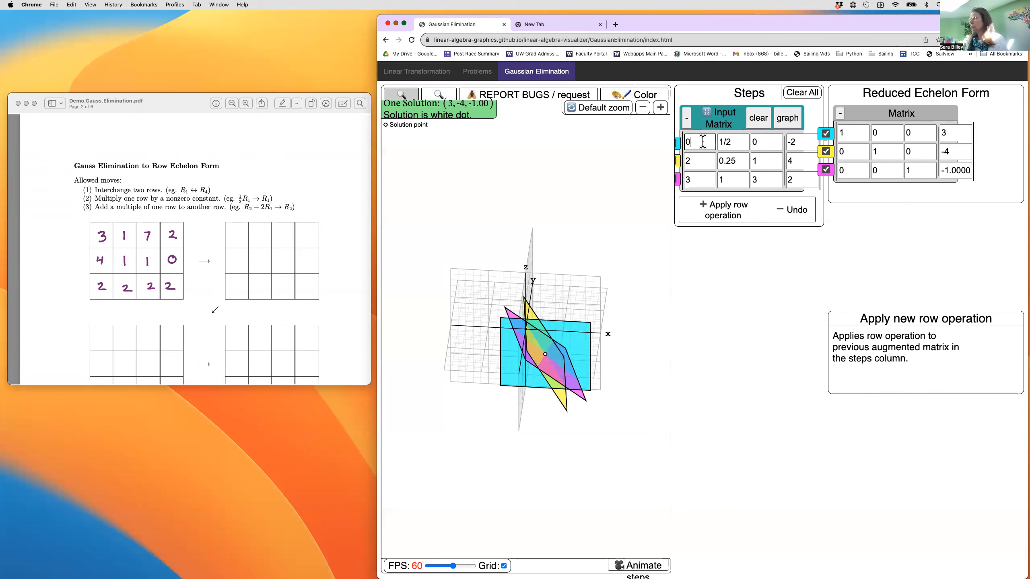
key(BackSpace)
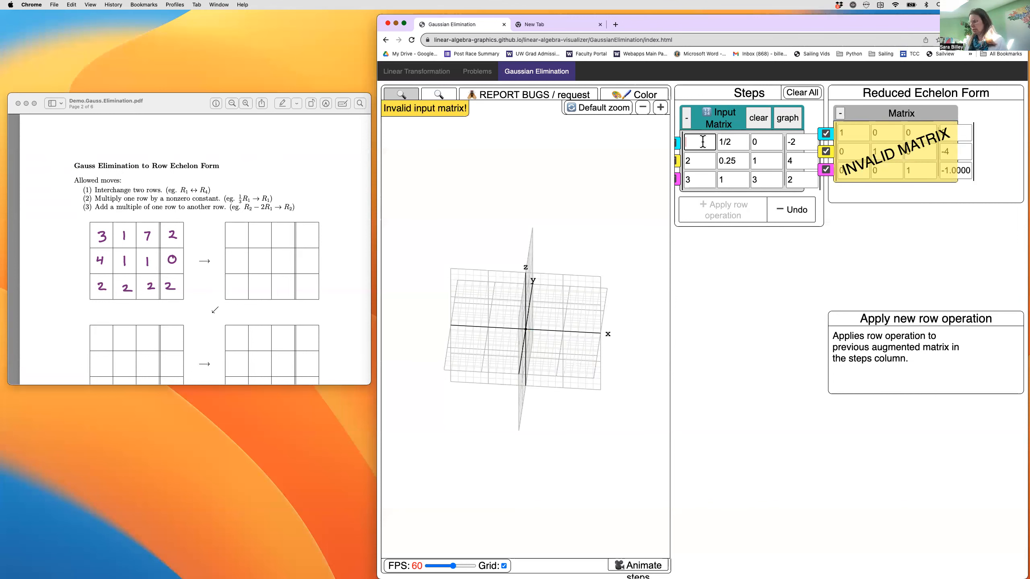
text(3)
key(Tab)
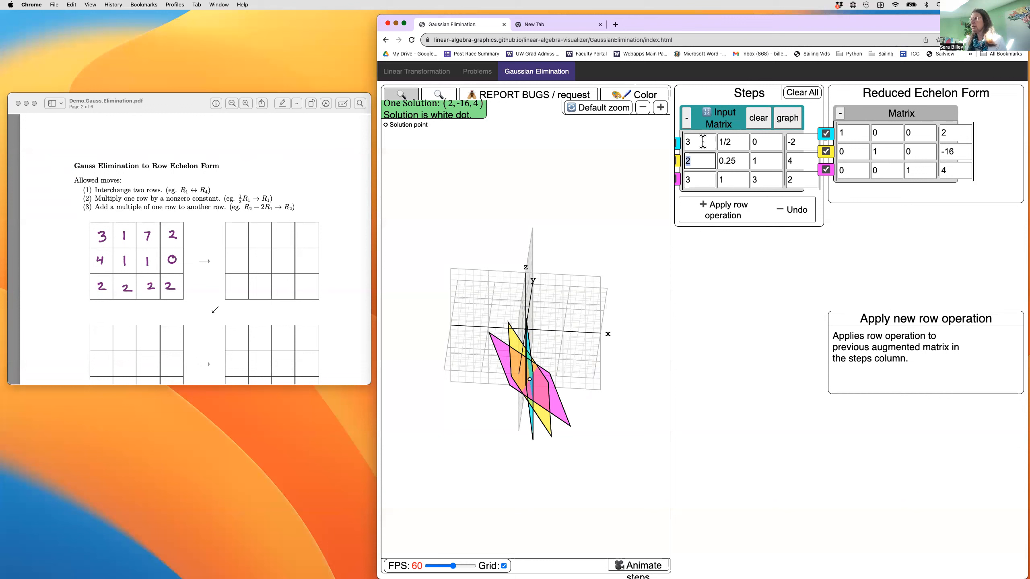
text(4)
key(Tab)
text(2)
key(Tab)
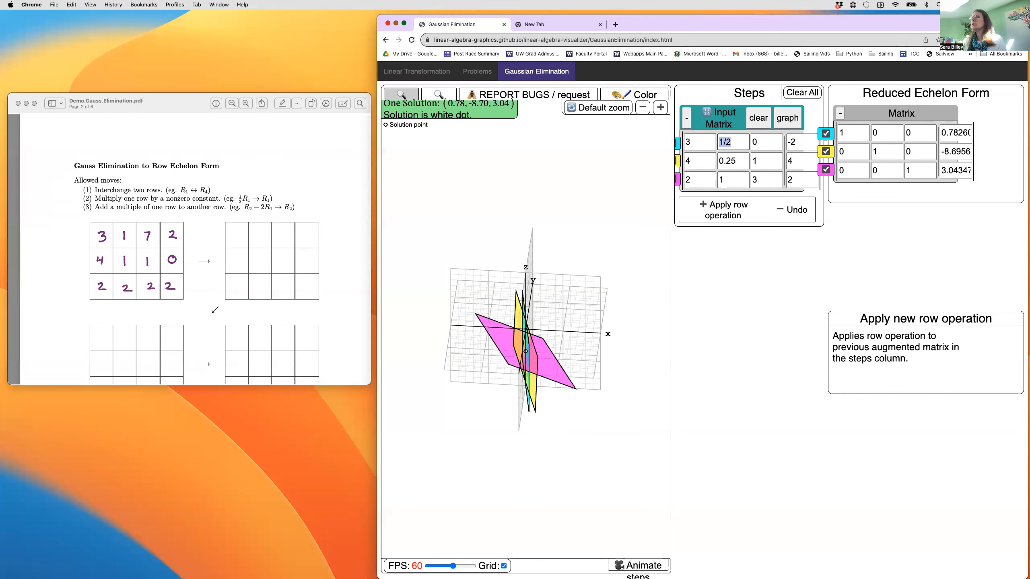
- Fill the second column of the input matrix with 1, 1 and 2
text(1)
key(Tab)
text(1)
key(Tab)
text(2)
key(Tab)
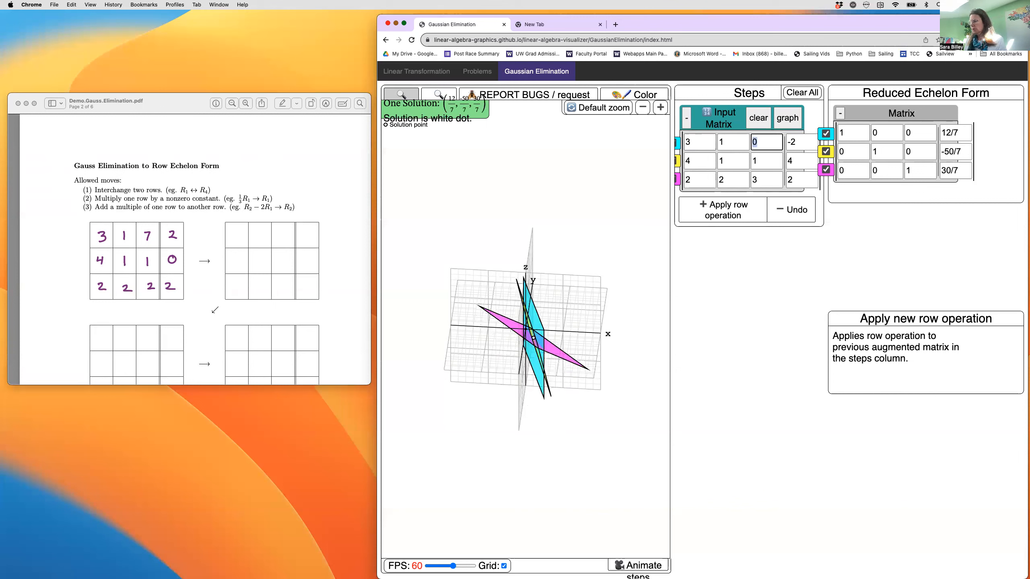
- Fill the third column of the input matrix with 7, 1 and 2
text(7)
key(Tab)
text(1)
key(Tab)
text(2)
key(Tab)
- Fill the constants column of the input matrix with 2, 0 and 2
text(2)
key(Tab)
text(0)
key(Tab)
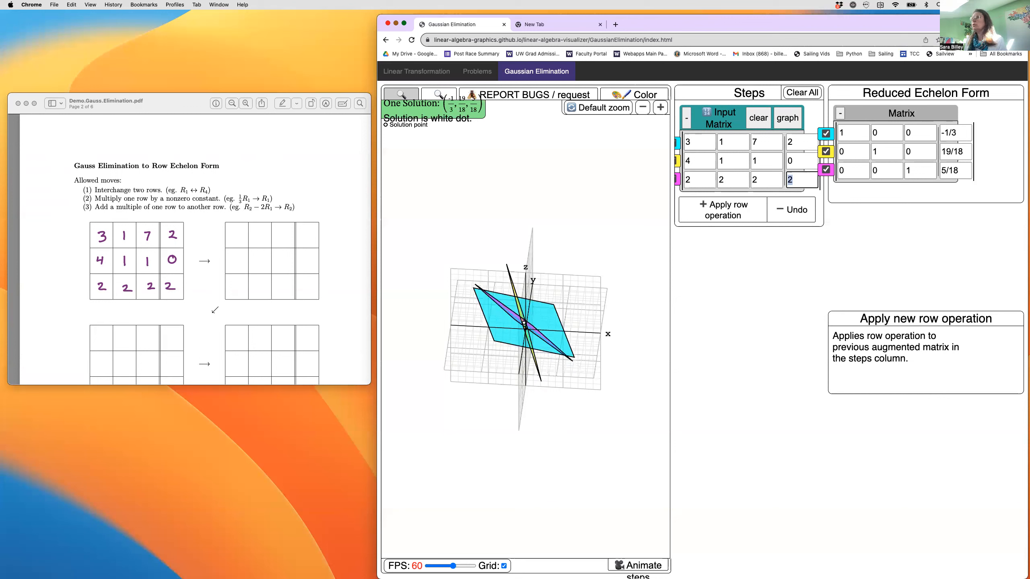
text(2)
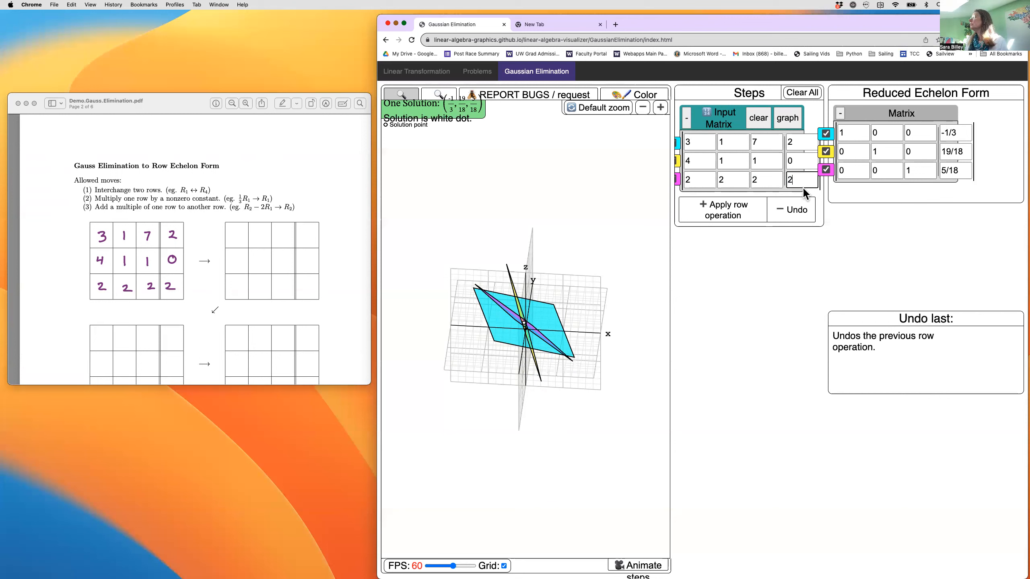
- Apply a Swap row operation that exchanges R1 and R3 of the input matrix
click(730, 214)
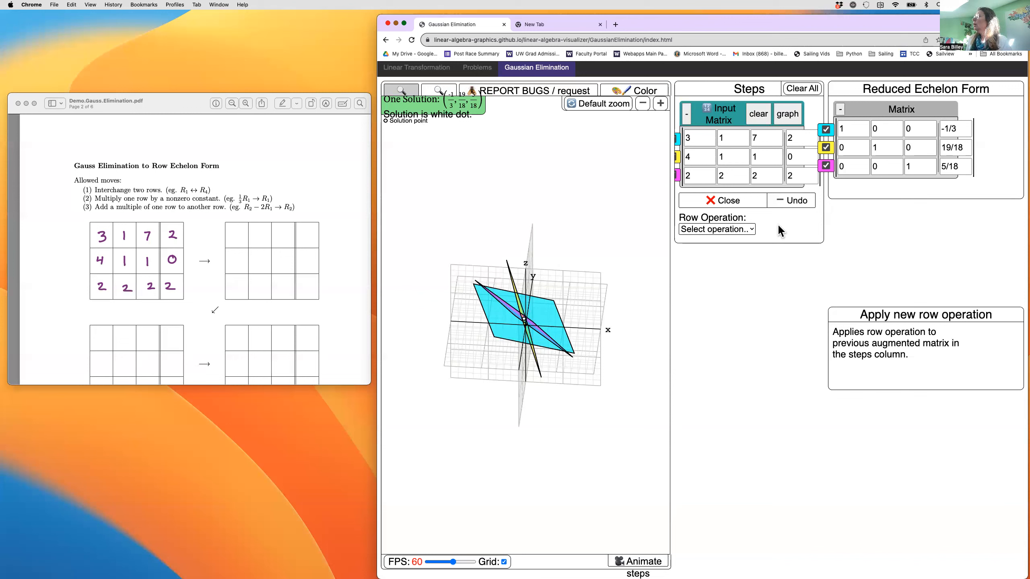
click(728, 229)
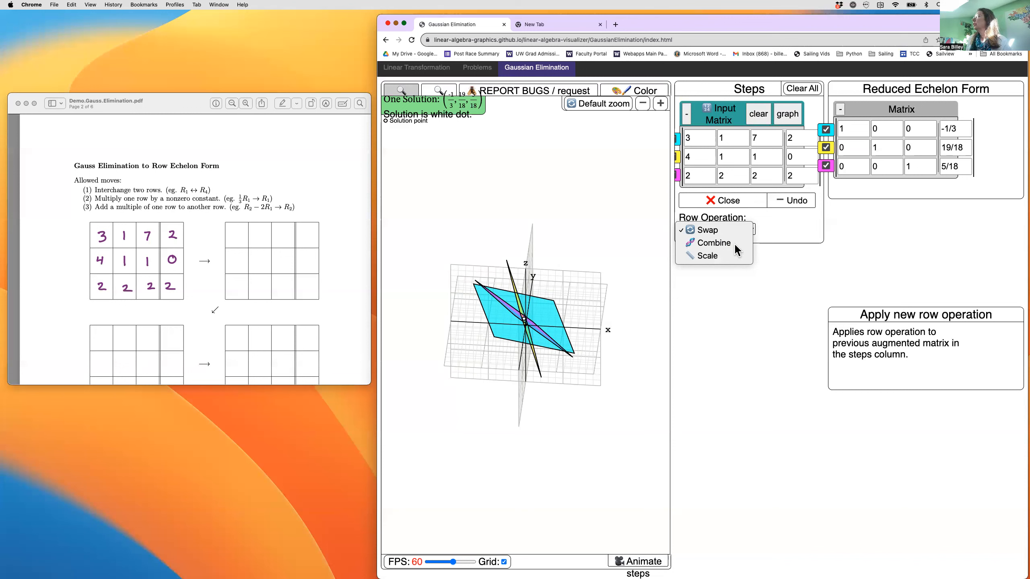
click(724, 234)
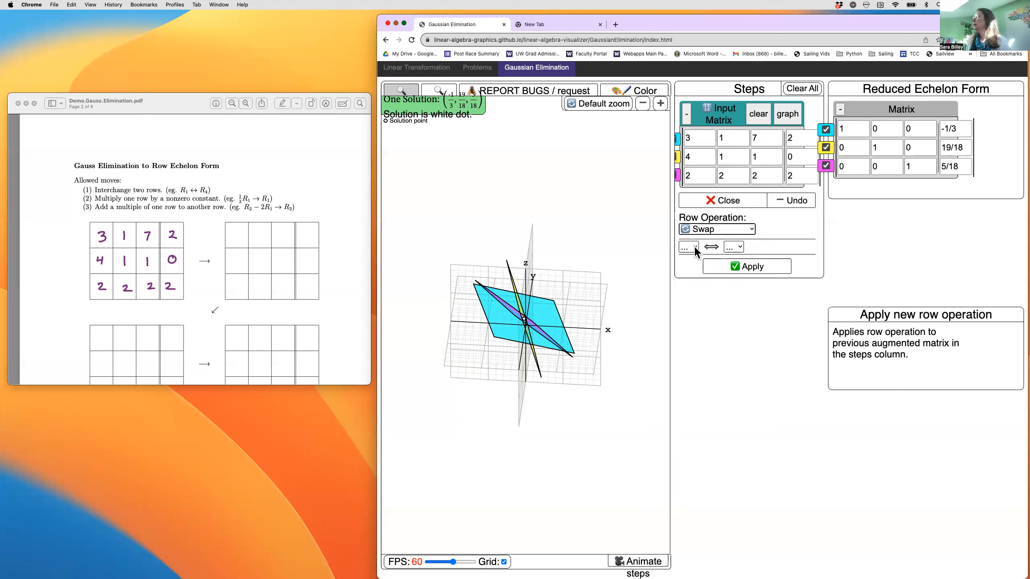
click(696, 248)
click(697, 249)
click(733, 247)
click(736, 274)
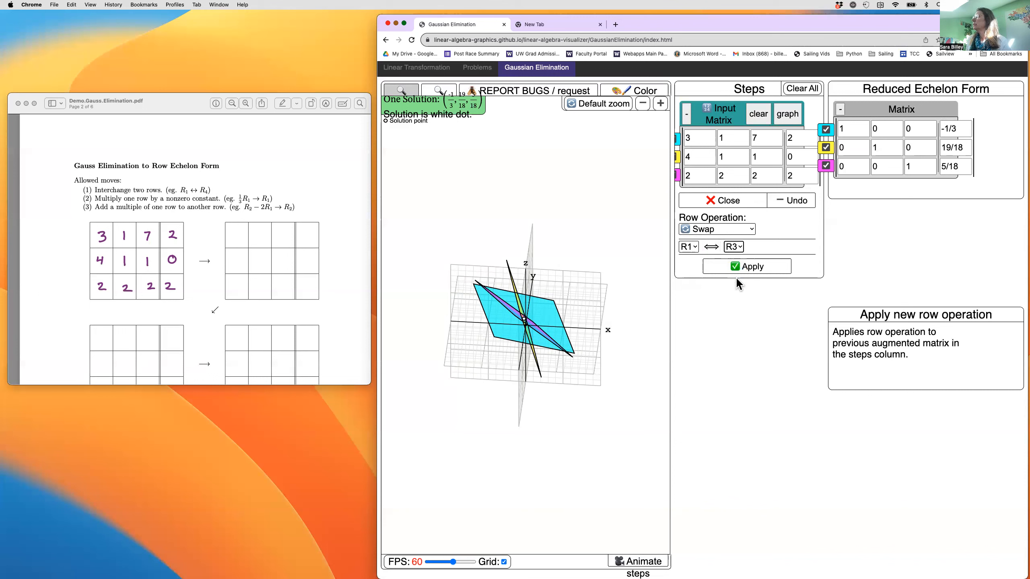
click(747, 267)
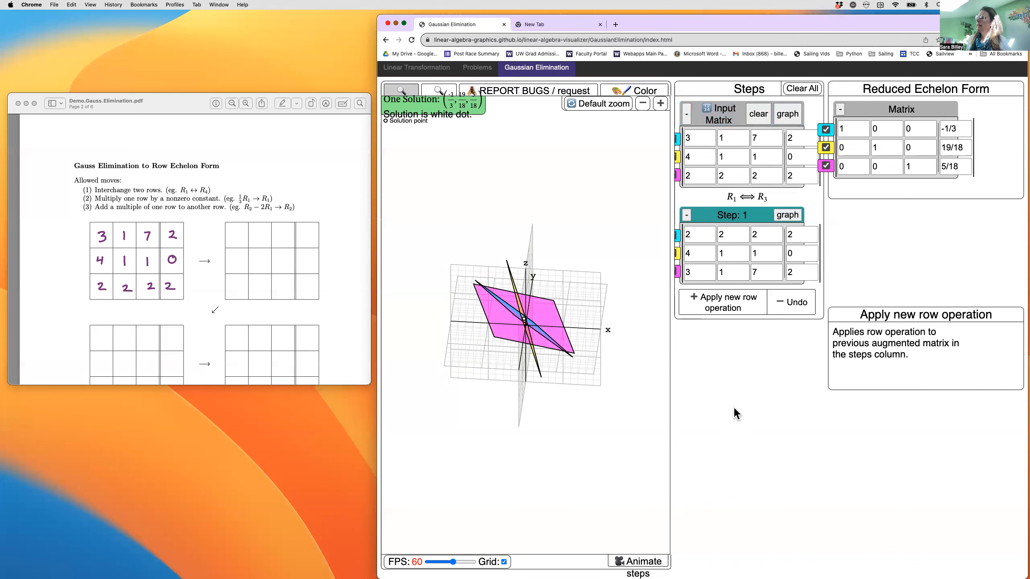
- Apply a Scale row operation that multiplies R1 by 1/2 and stores the result in R1
mouse_move(540, 336)
mouse_down()
mouse_move(555, 311)
mouse_move(531, 293)
mouse_move(513, 324)
mouse_move(533, 377)
mouse_move(562, 327)
mouse_move(563, 300)
mouse_move(548, 297)
mouse_move(530, 330)
mouse_move(558, 337)
mouse_up()
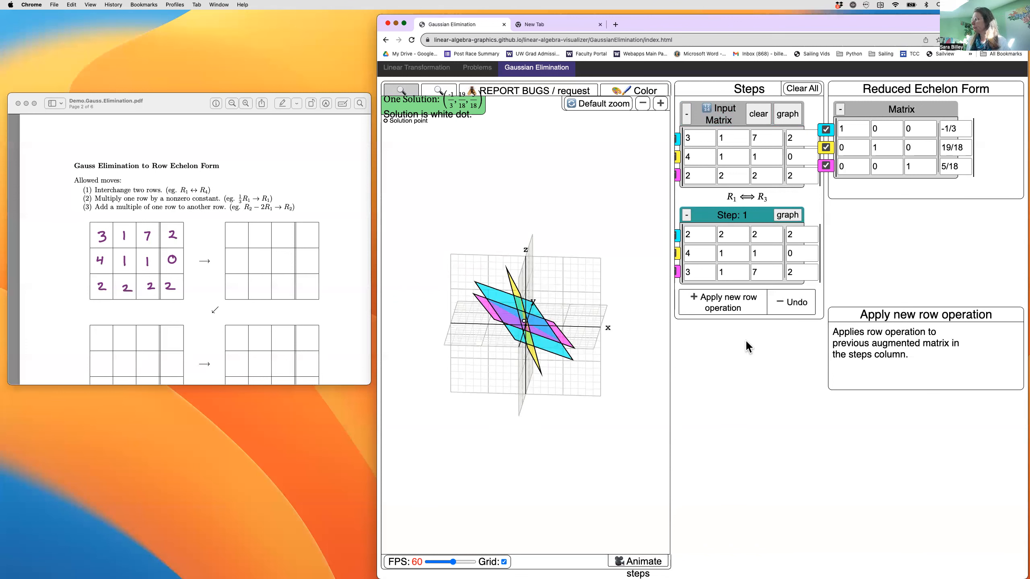
click(728, 302)
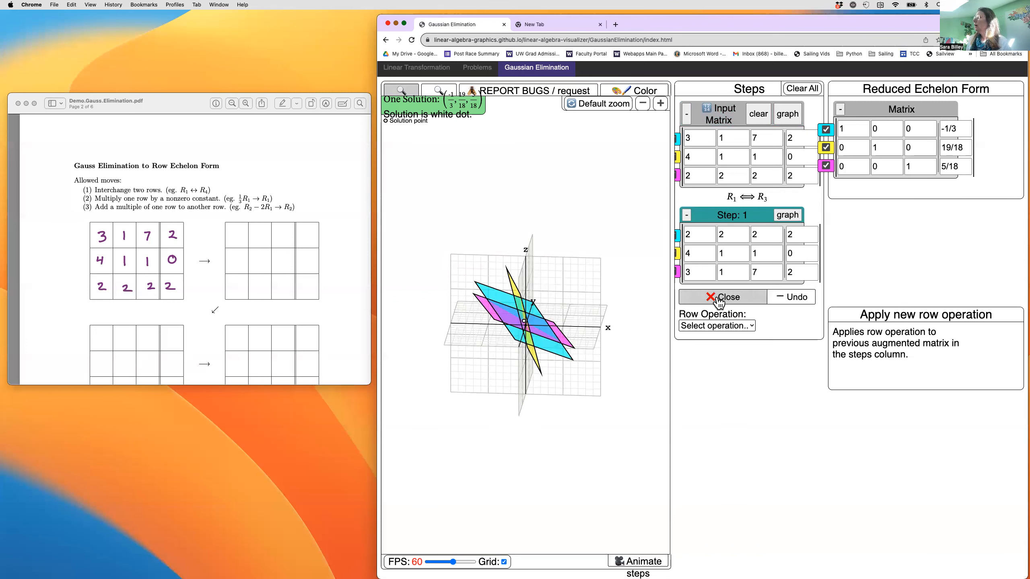
click(714, 326)
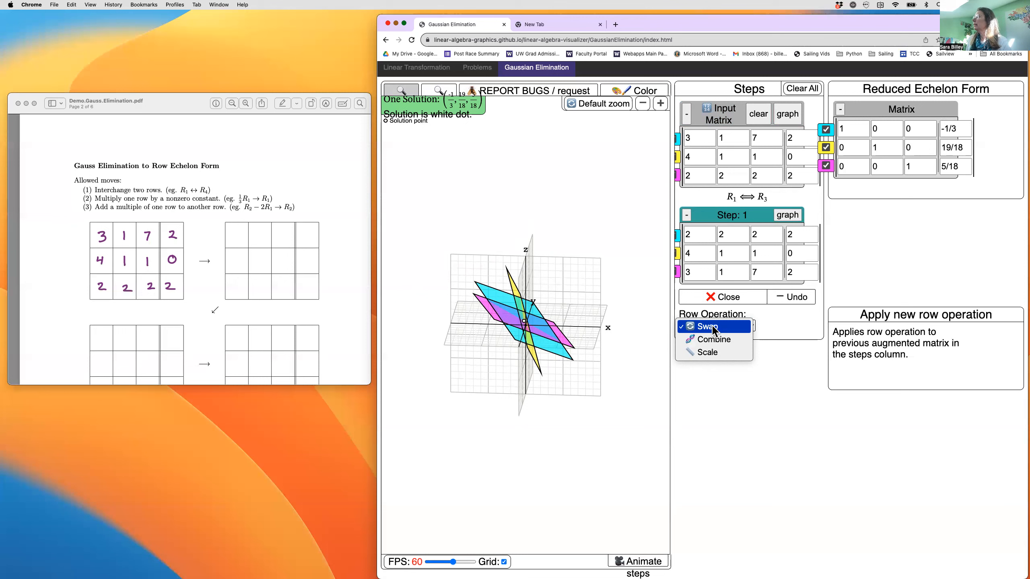
click(716, 353)
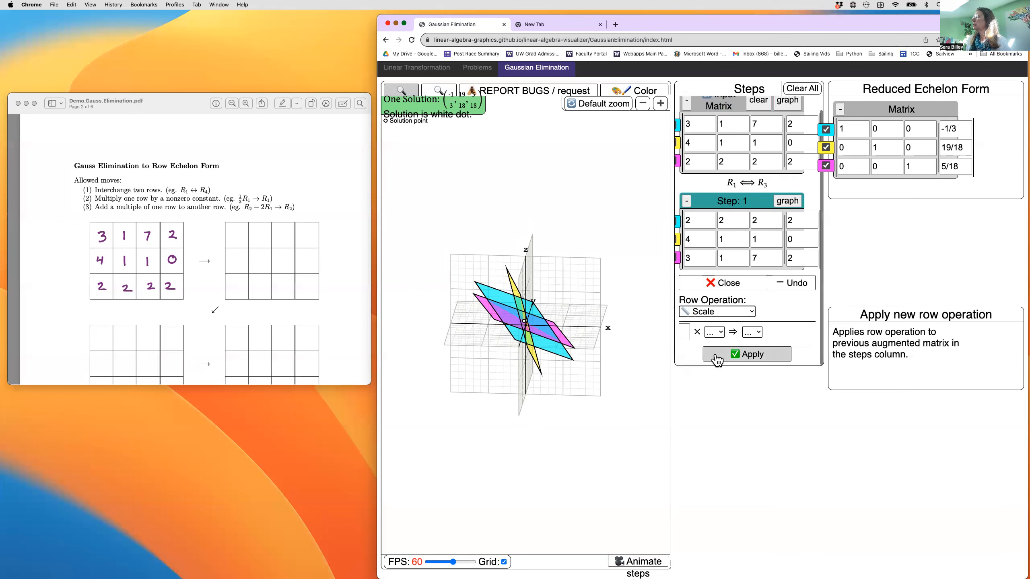
click(685, 328)
text(1/)
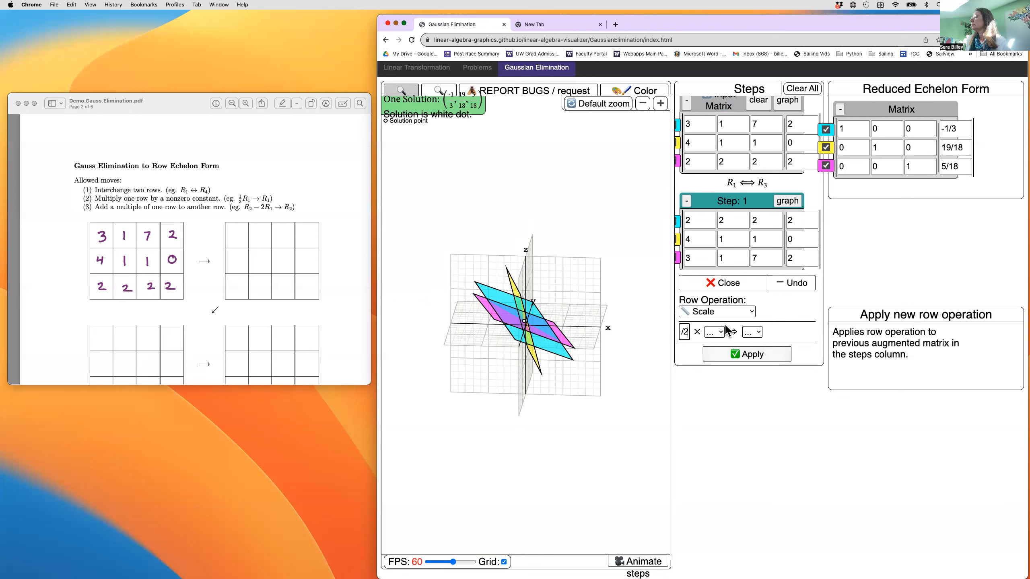
click(714, 333)
click(714, 333)
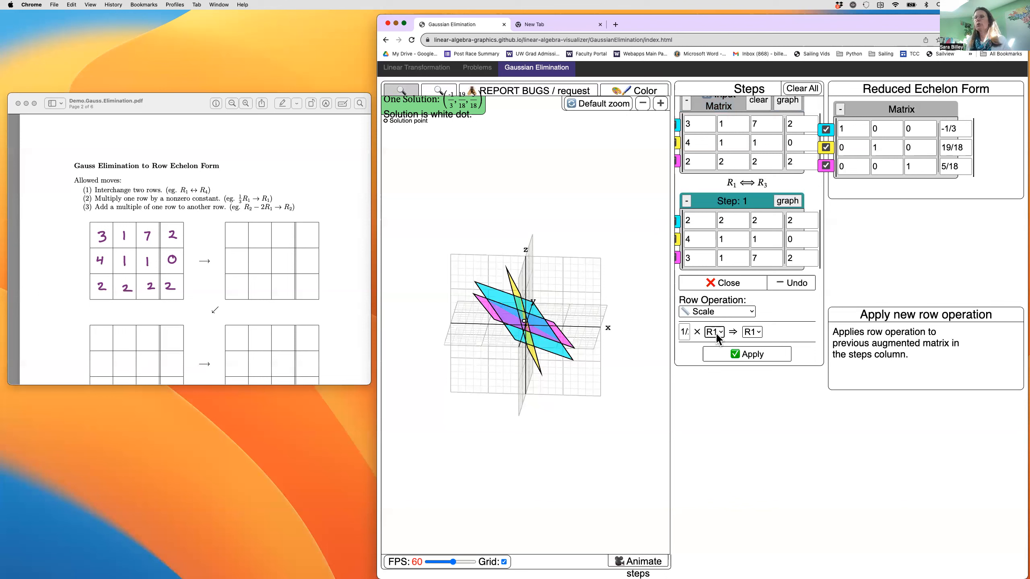
click(722, 357)
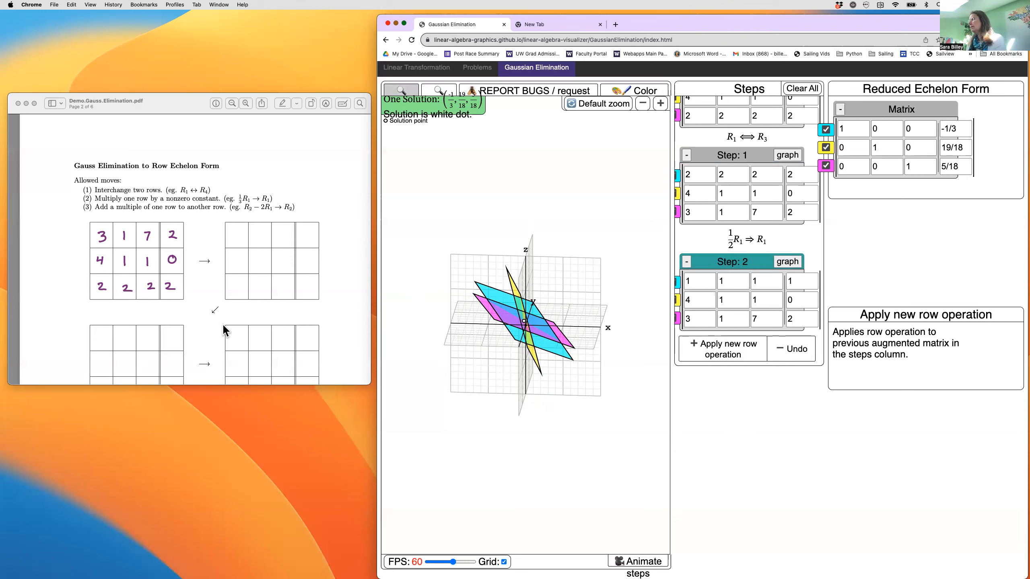
- Following the PDF's worked example, apply a Combine row operation of R2 - 4 × R1 into R2
scroll(224, 326, down, 6)
scroll(224, 327, down, 8)
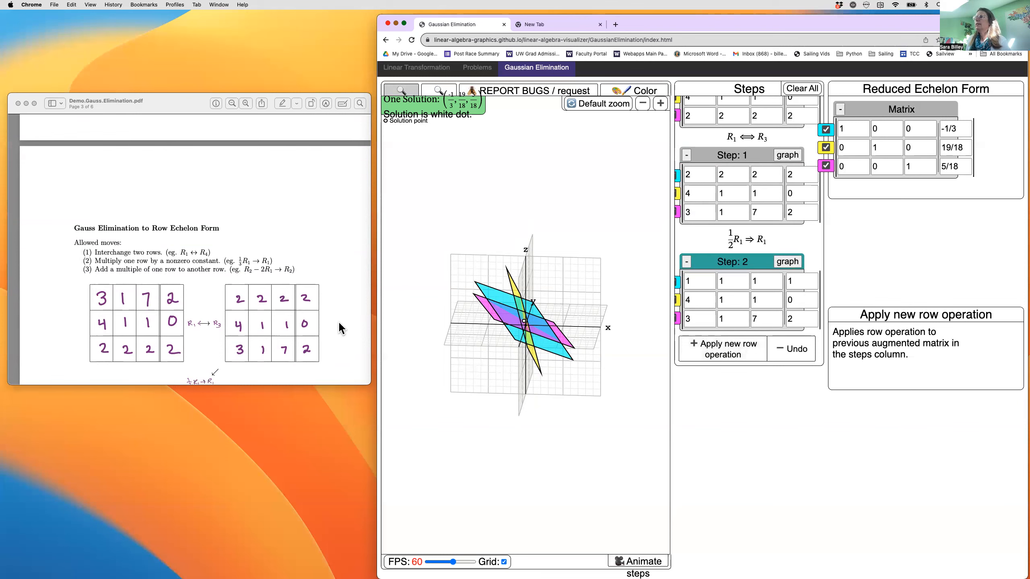
scroll(308, 338, down, 3)
scroll(308, 338, down, 3)
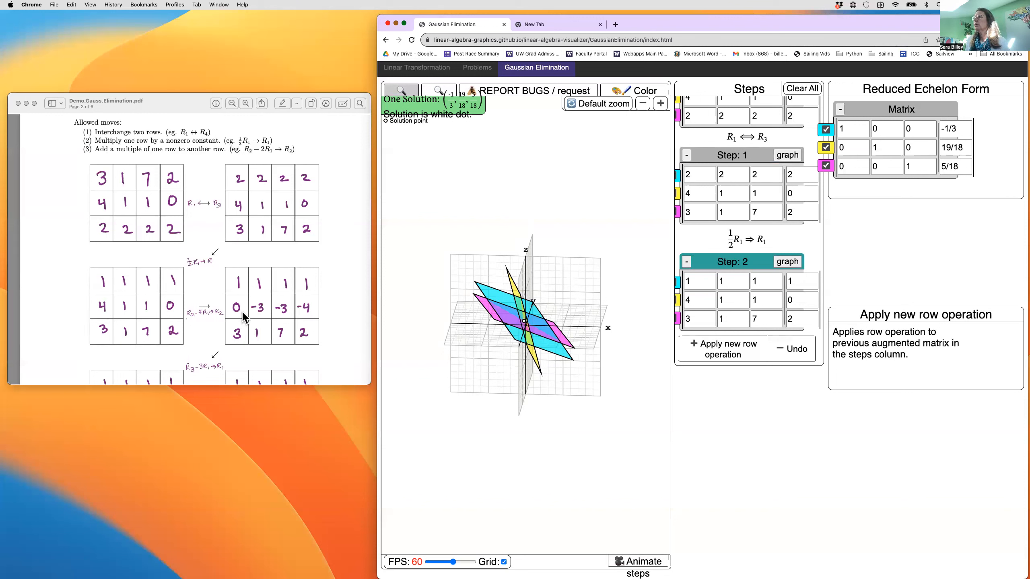
click(713, 359)
click(714, 352)
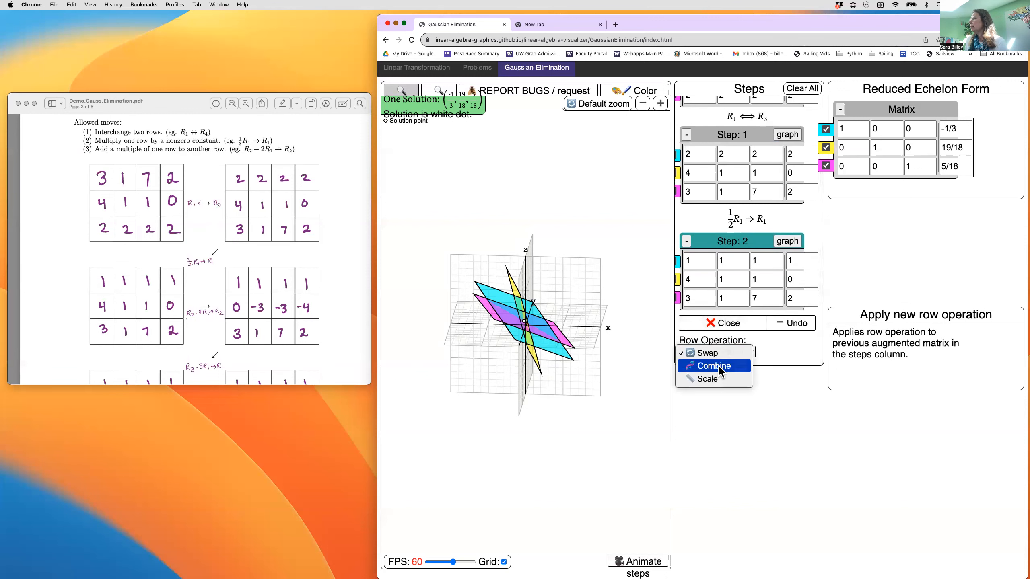
click(720, 367)
click(695, 331)
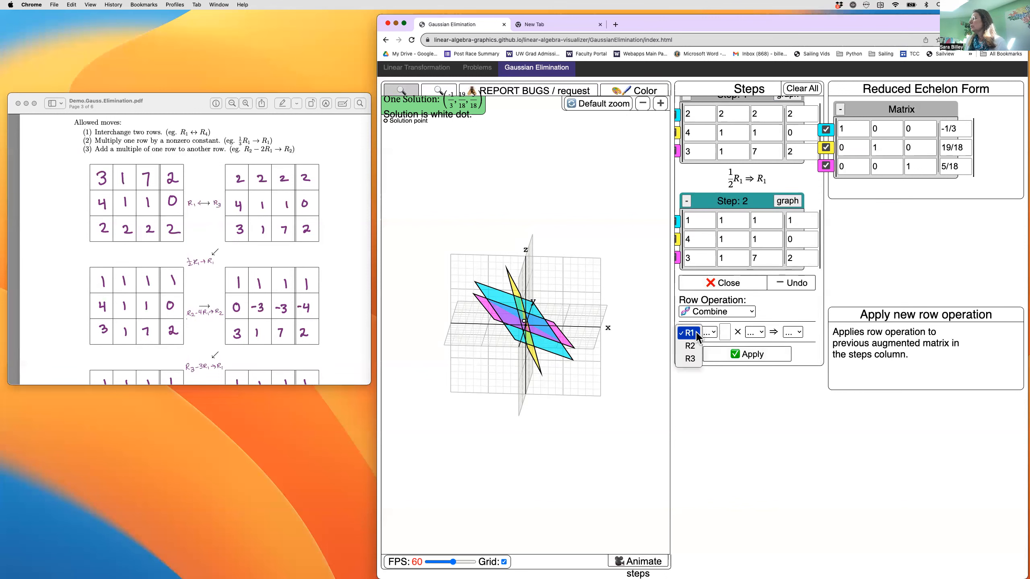
click(691, 345)
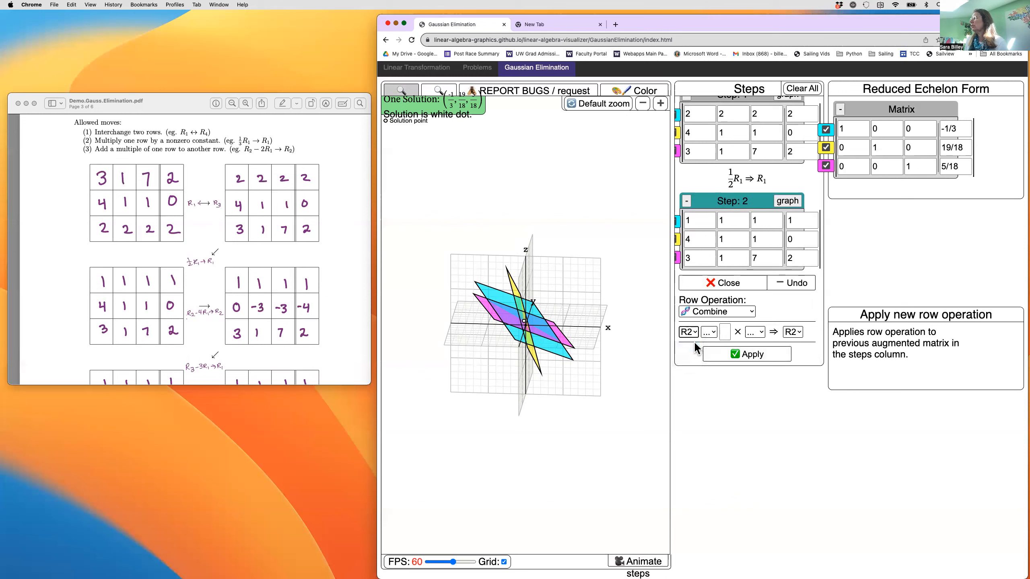
click(709, 332)
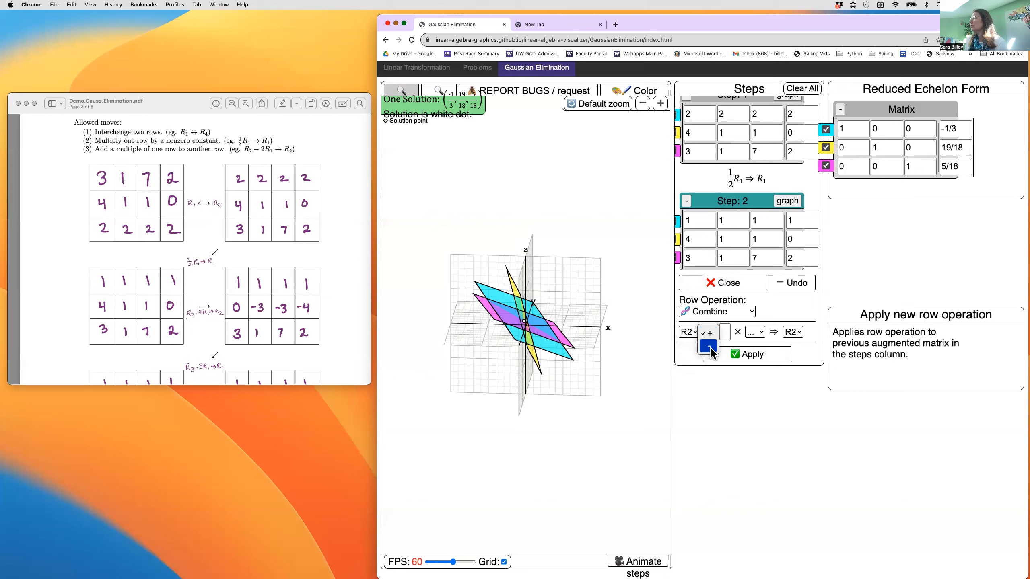
click(727, 333)
text(4)
click(755, 333)
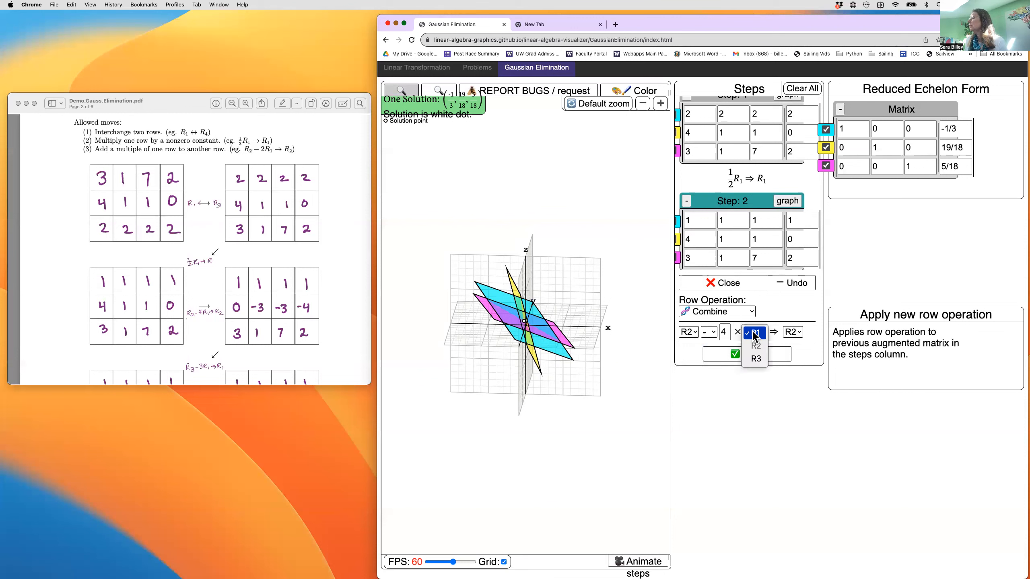
click(753, 334)
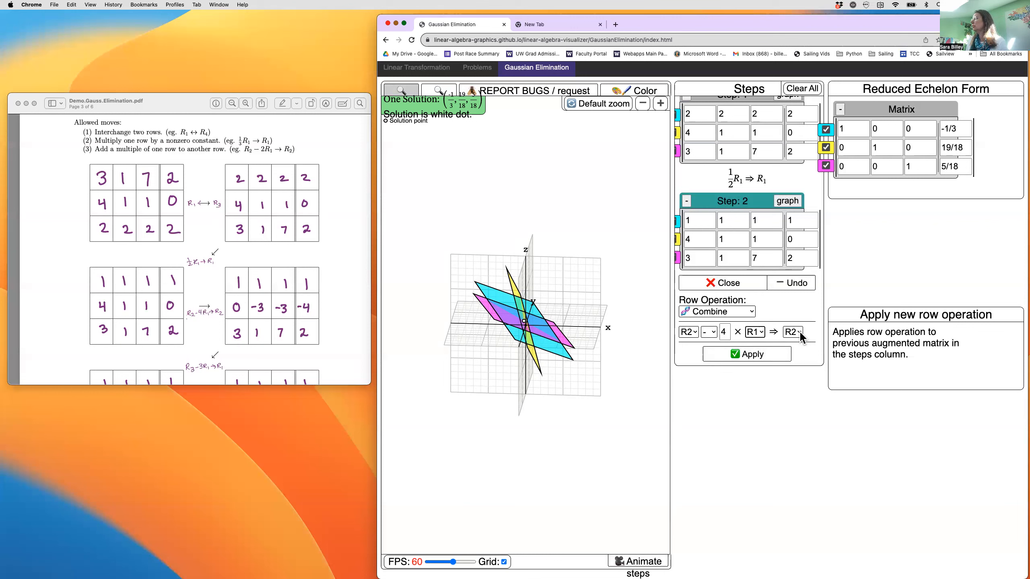
click(753, 355)
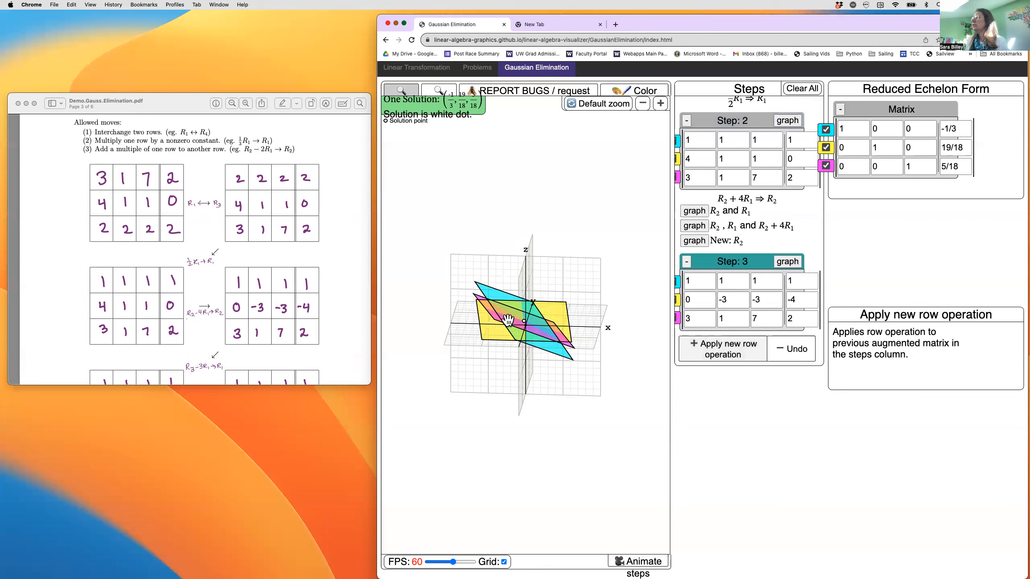
mouse_move(517, 346)
mouse_down()
mouse_move(524, 340)
mouse_move(497, 343)
mouse_up()
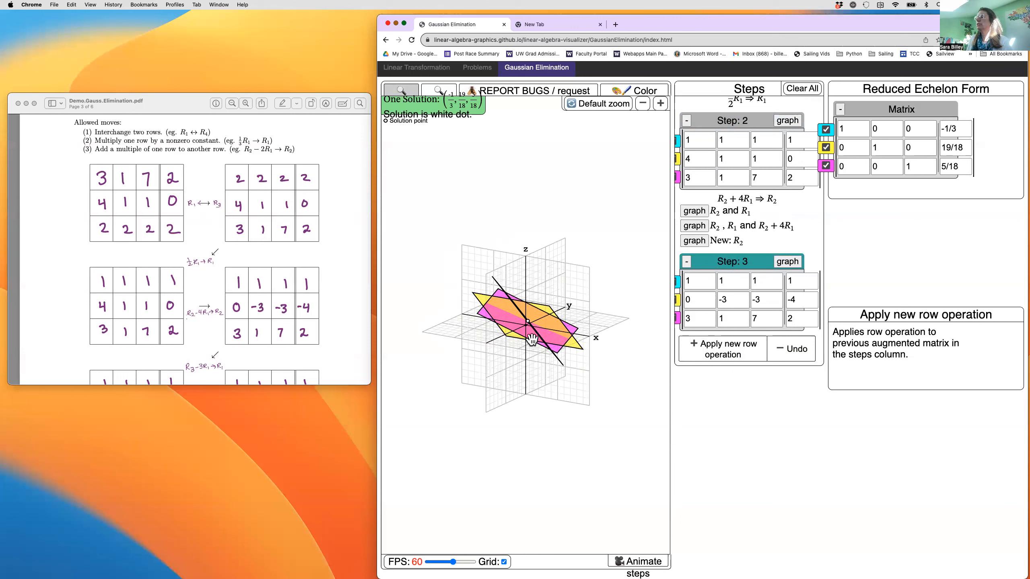
drag(532, 340, 551, 321)
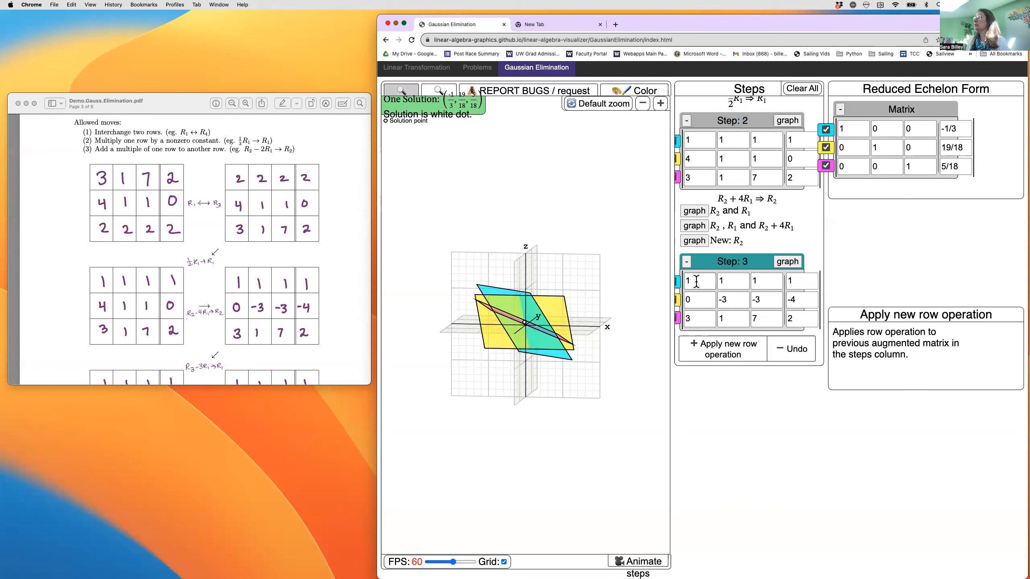
- Apply a Combine row operation of R3 - 3 × R1 into R3
click(714, 353)
click(717, 353)
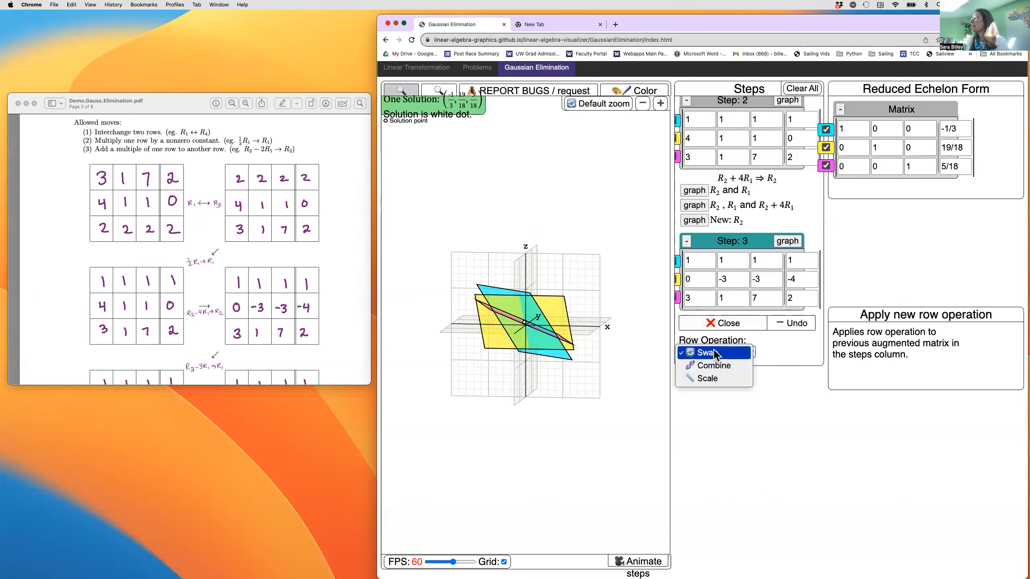
click(719, 366)
click(688, 331)
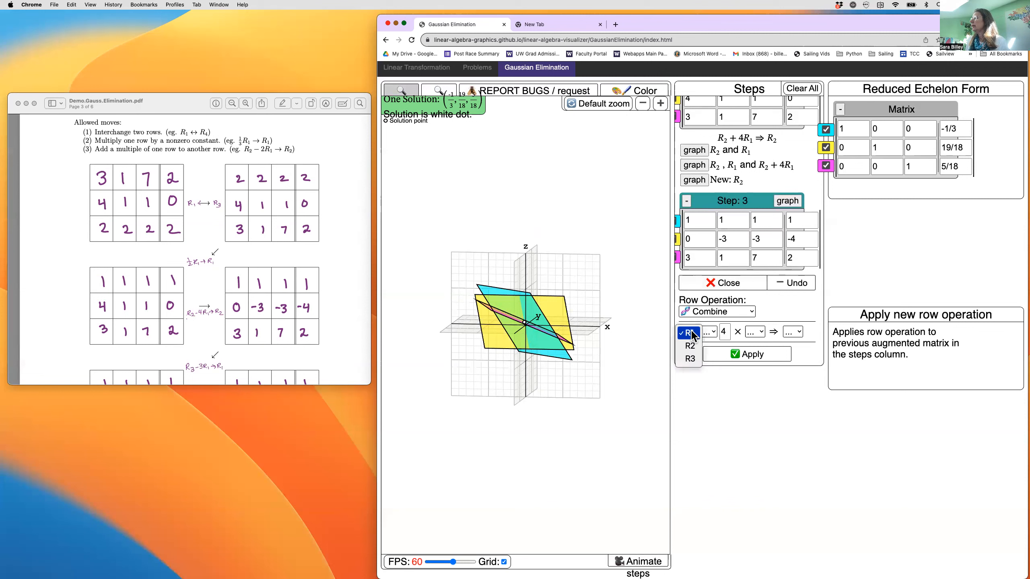
click(693, 360)
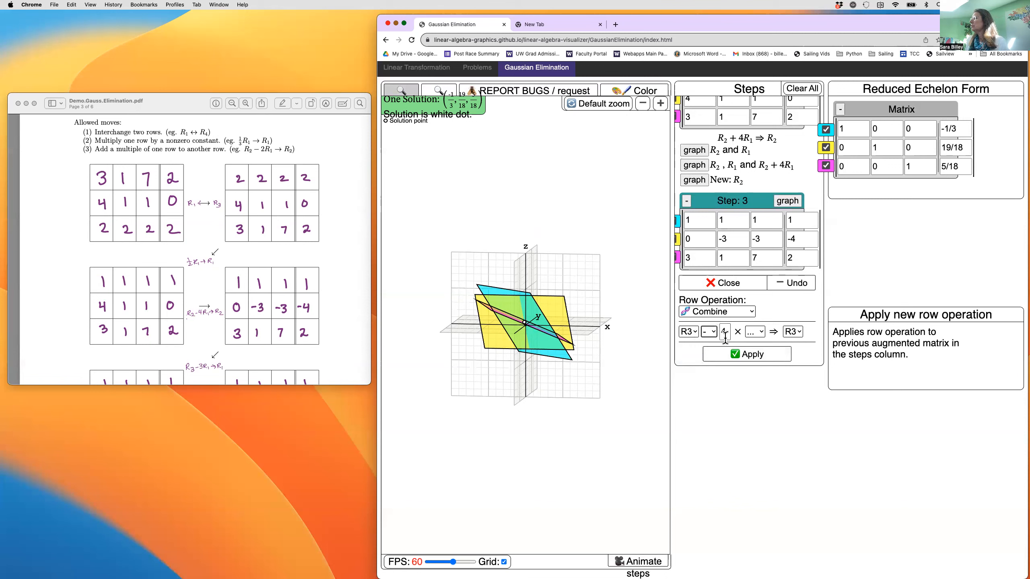
drag(727, 331, 723, 332)
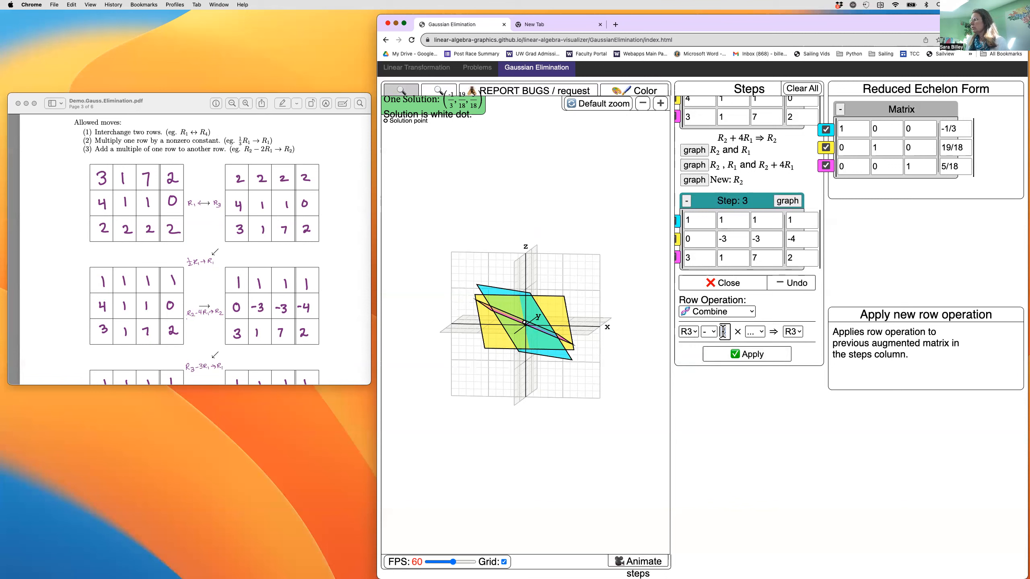
text(3)
click(756, 331)
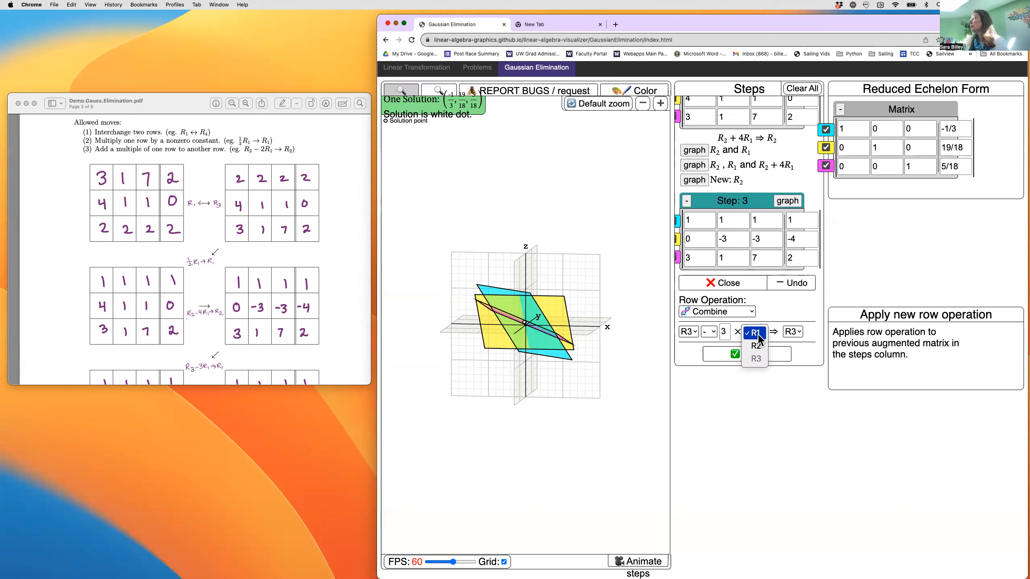
click(756, 333)
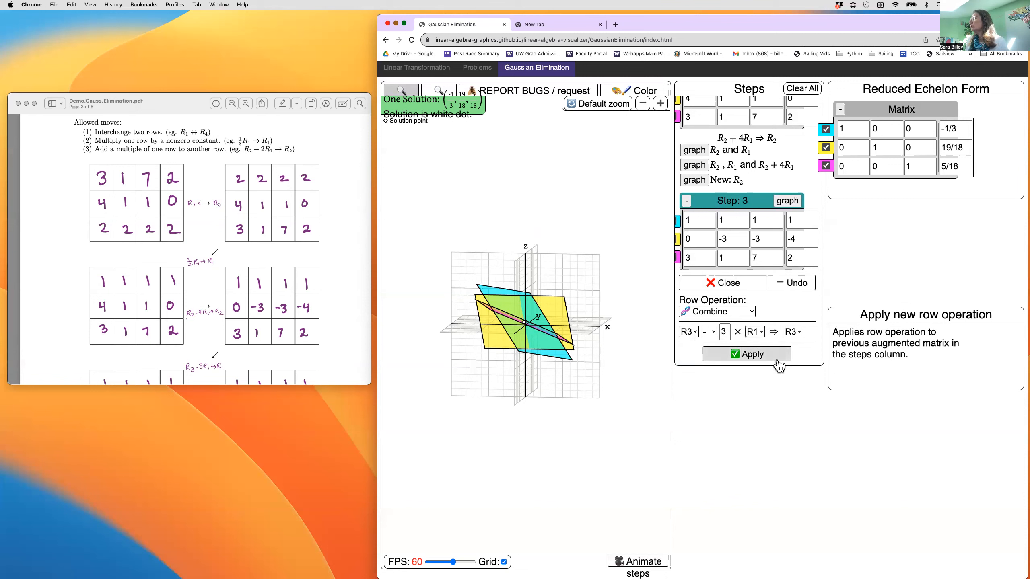
click(756, 357)
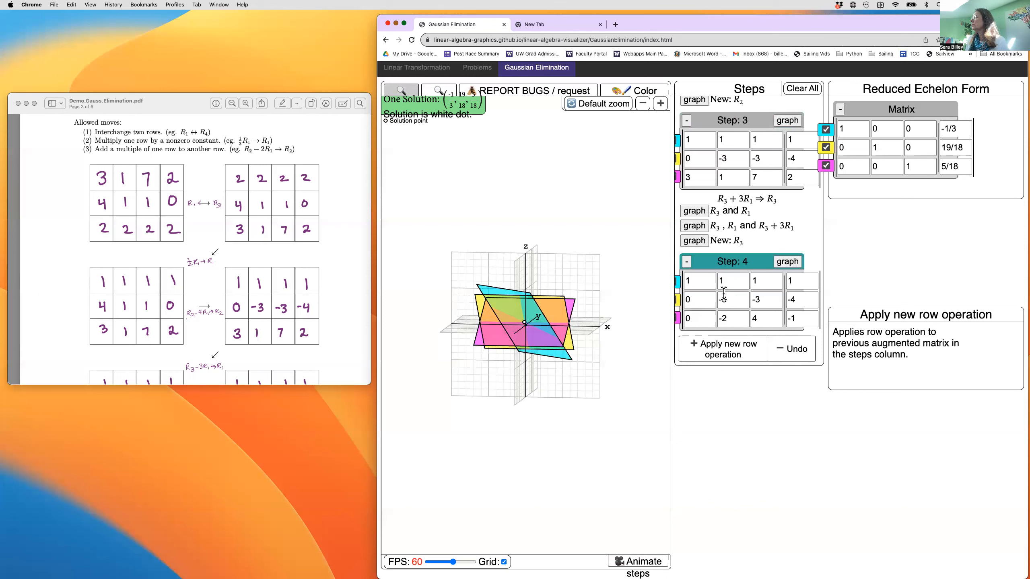
- Apply a Scale row operation that multiplies R2 by -1/3 and stores the result in R2
click(724, 349)
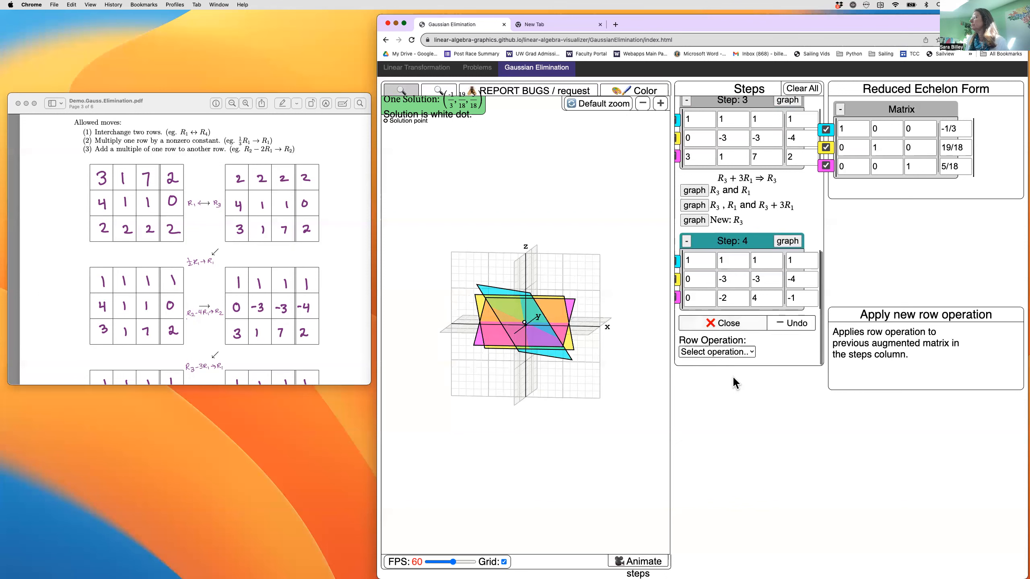
click(725, 352)
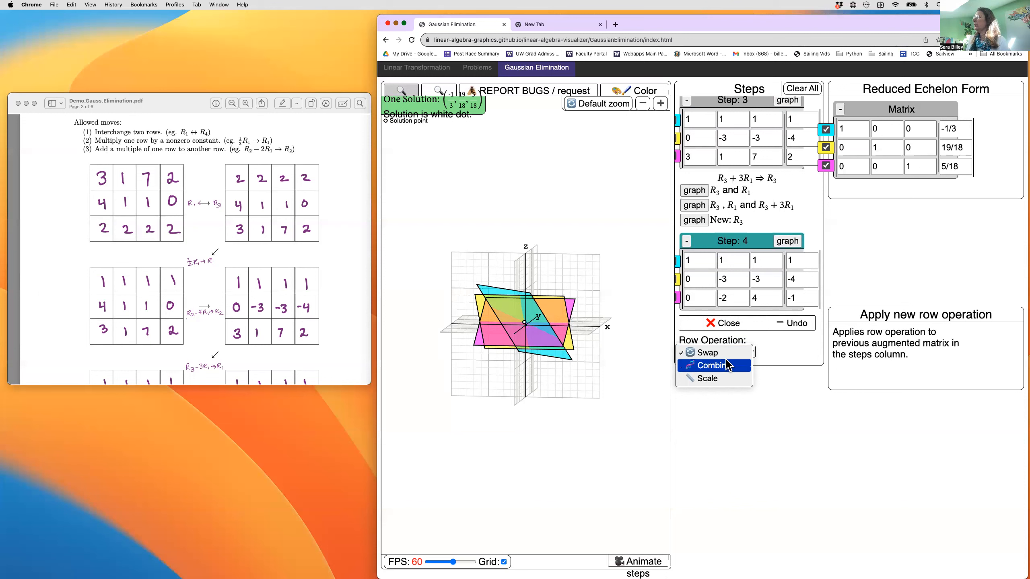
click(714, 379)
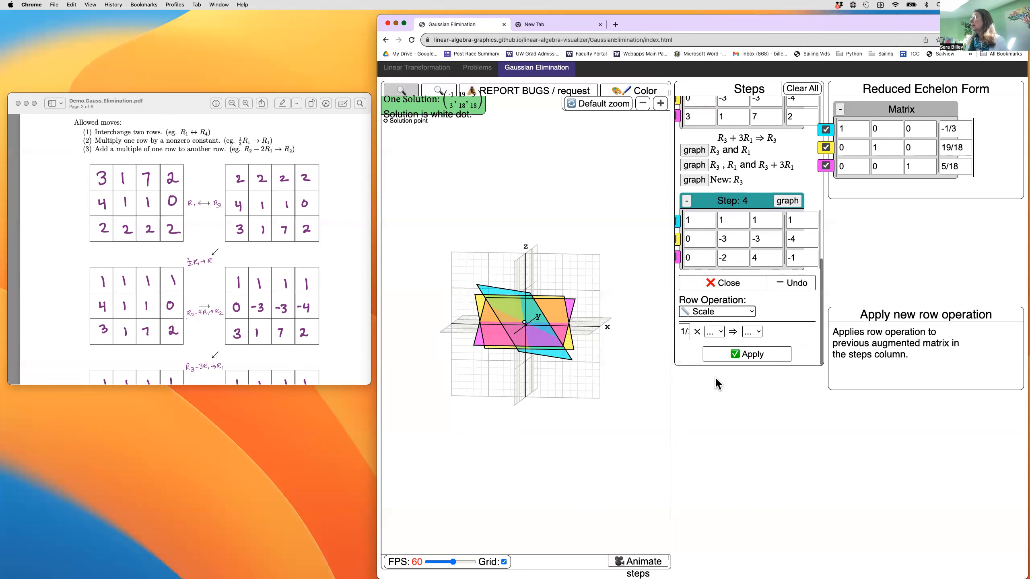
click(685, 333)
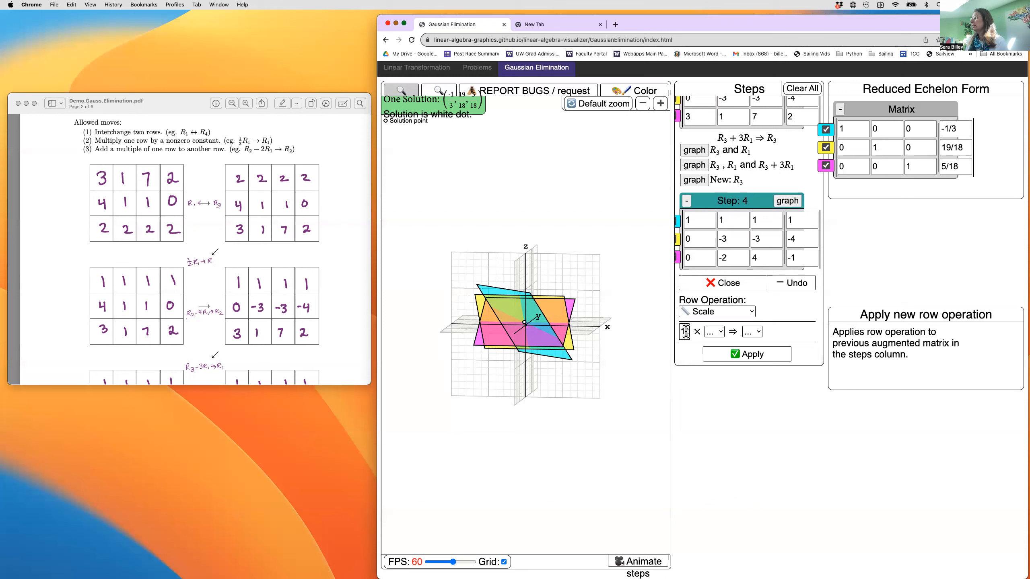
key(BackSpace)
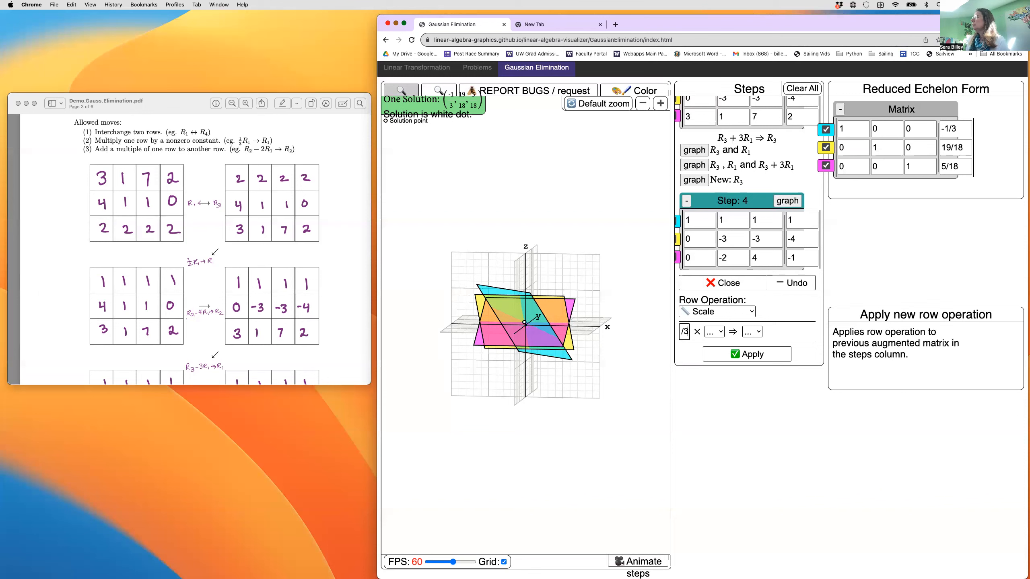
key(Tab)
click(720, 331)
click(716, 346)
click(755, 354)
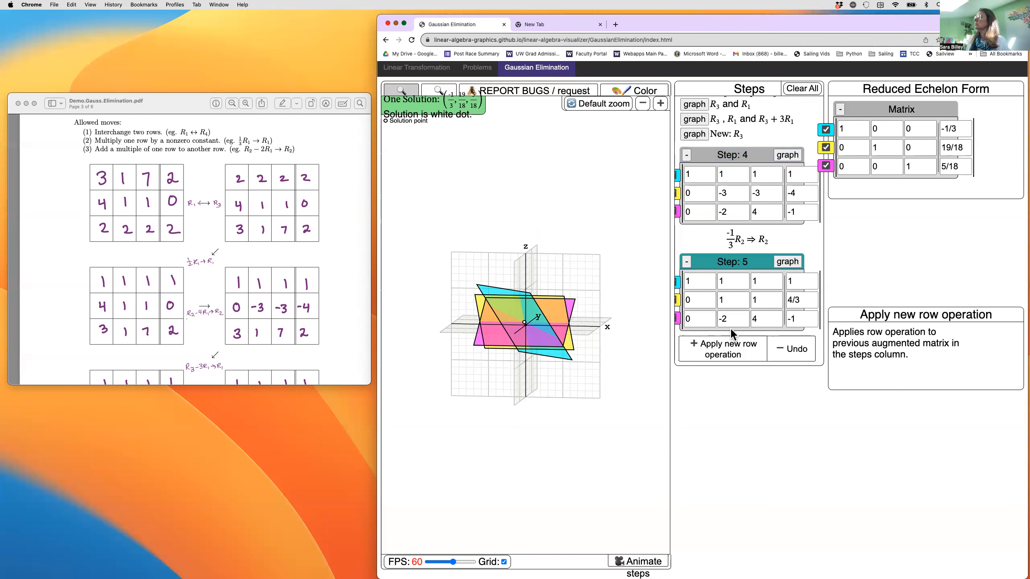
- Apply a Scale row operation that multiplies R3 by -1/2 and stores the result in R3
click(727, 355)
click(727, 353)
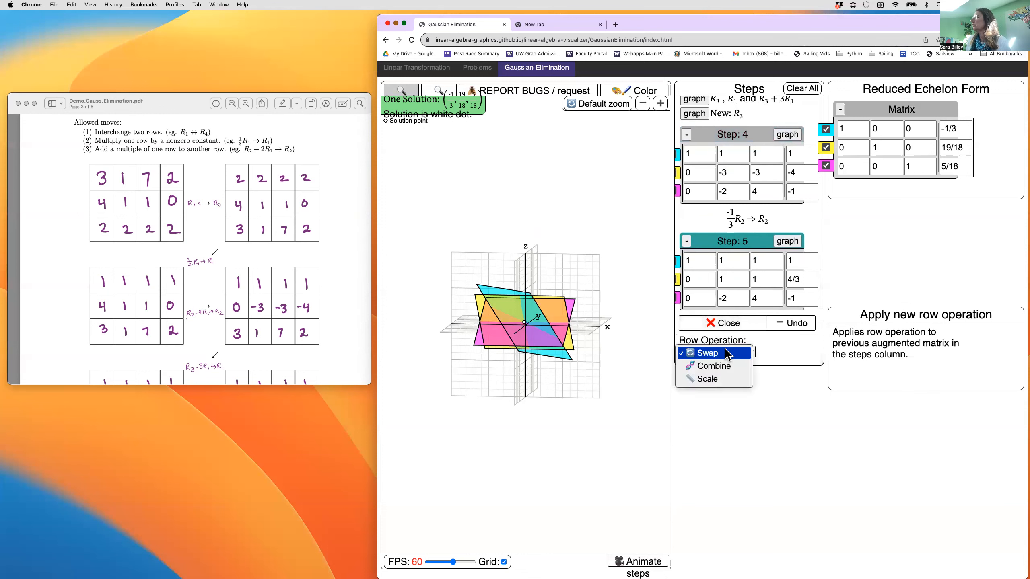
click(714, 378)
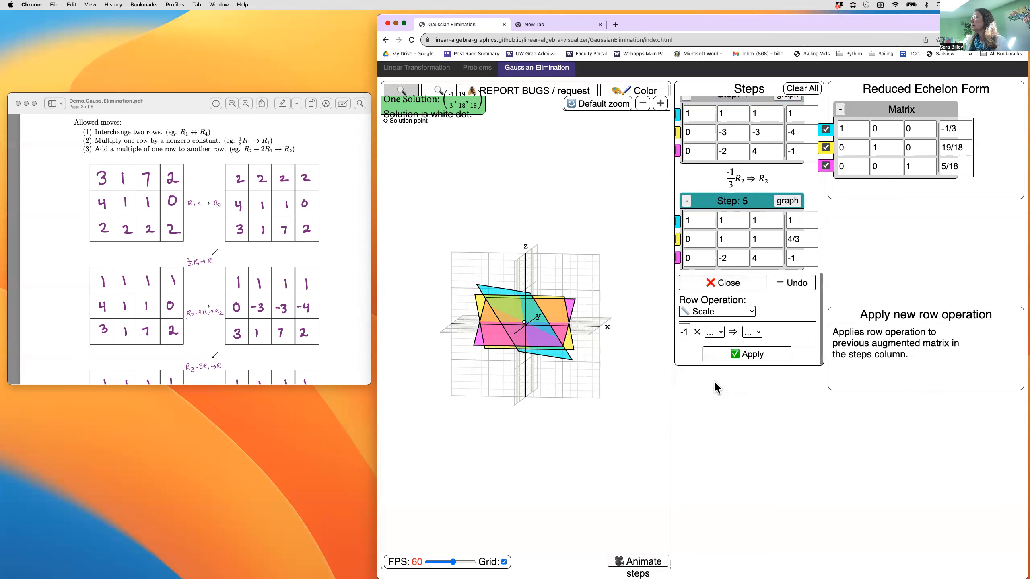
click(686, 331)
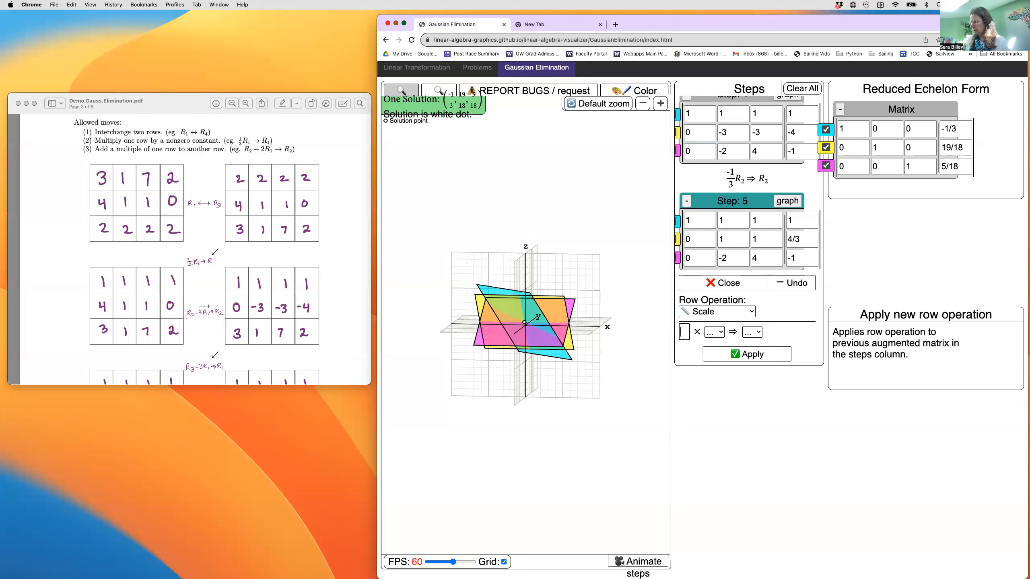
key(Tab)
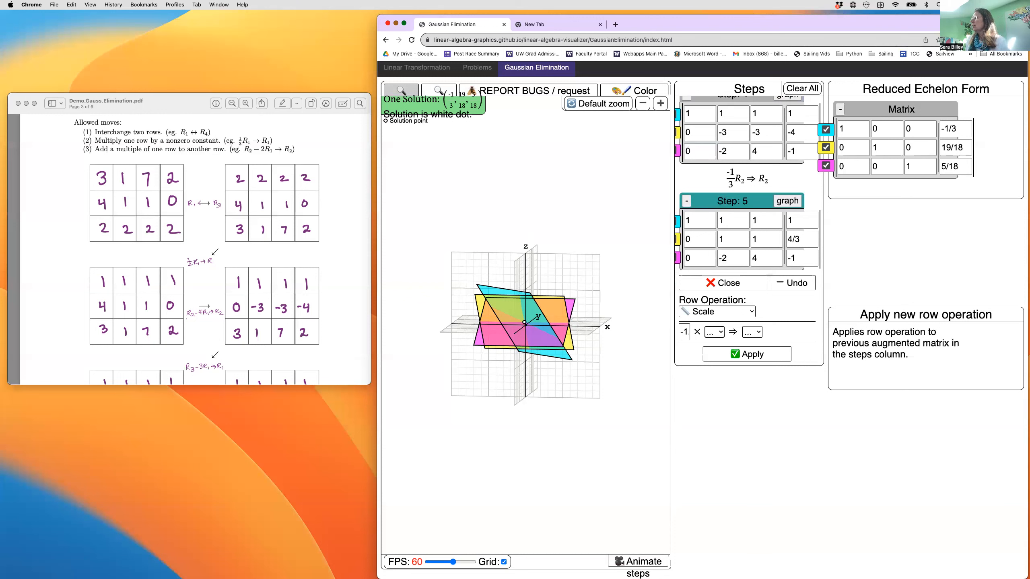
click(714, 333)
click(747, 356)
- Compare the applied row operations with the PDF's worked example, continuing to its next page on row echelon form
scroll(762, 417, up, 1)
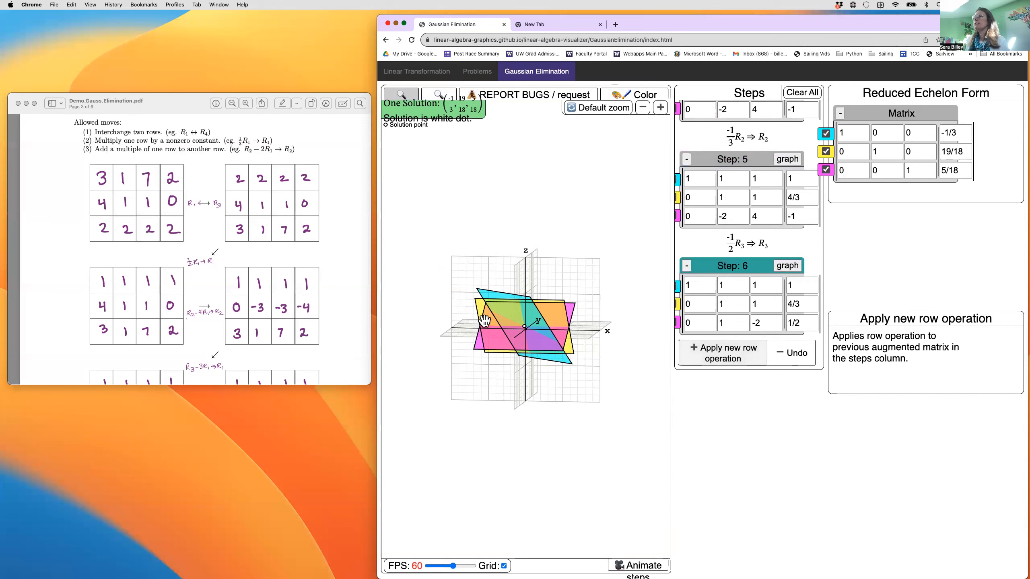
scroll(338, 333, down, 1)
scroll(337, 335, down, 5)
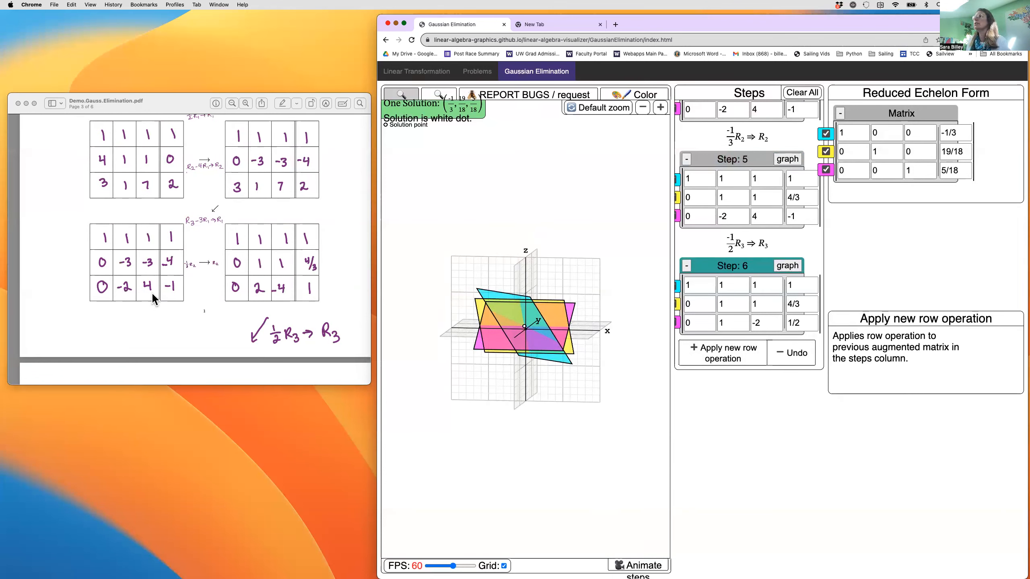
scroll(176, 245, up, 2)
scroll(175, 270, down, 1)
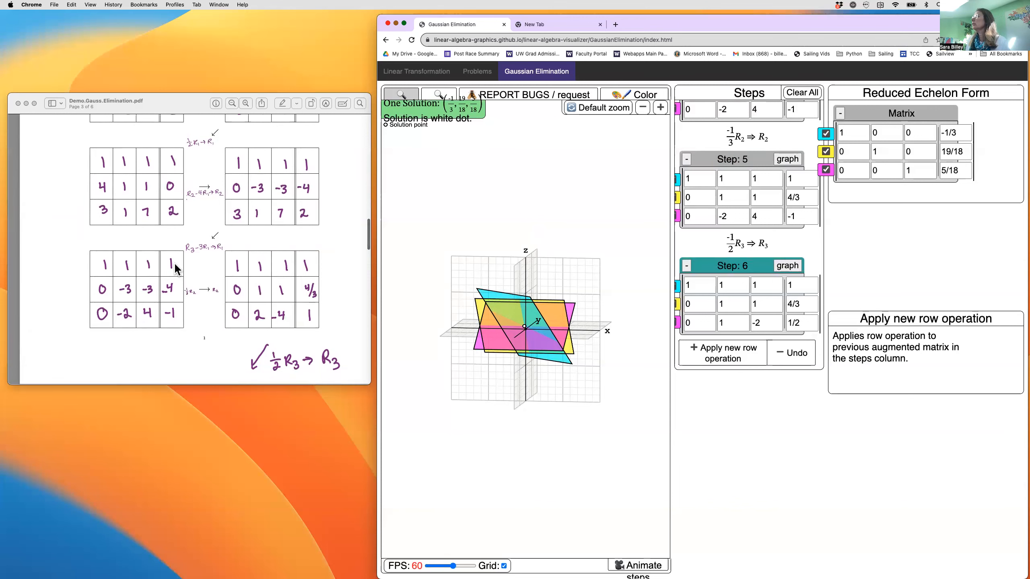
scroll(175, 269, down, 10)
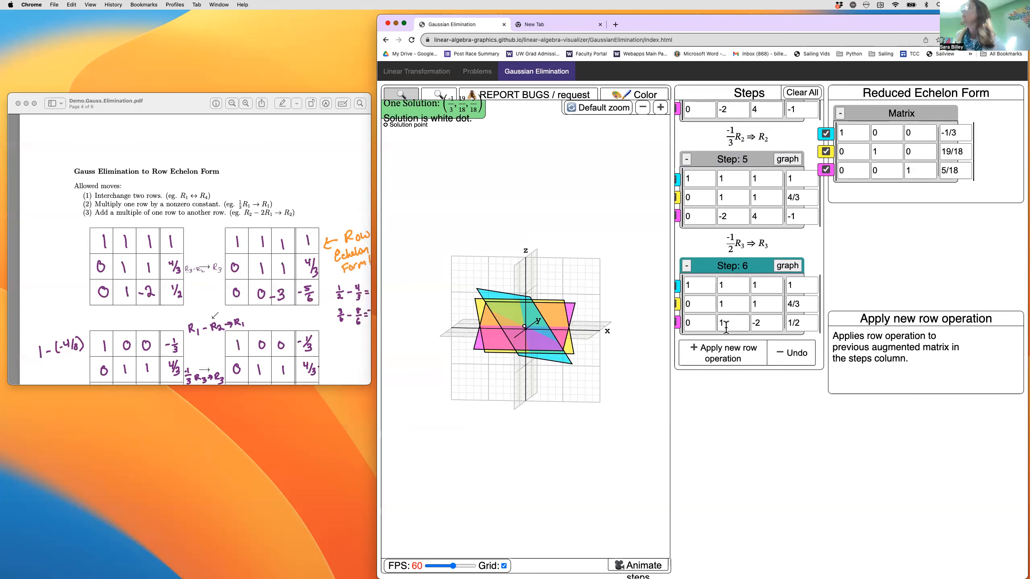
- Following the PDF, apply a Combine row operation of R3 - 1 × R2 into R3
click(736, 356)
click(730, 351)
click(714, 366)
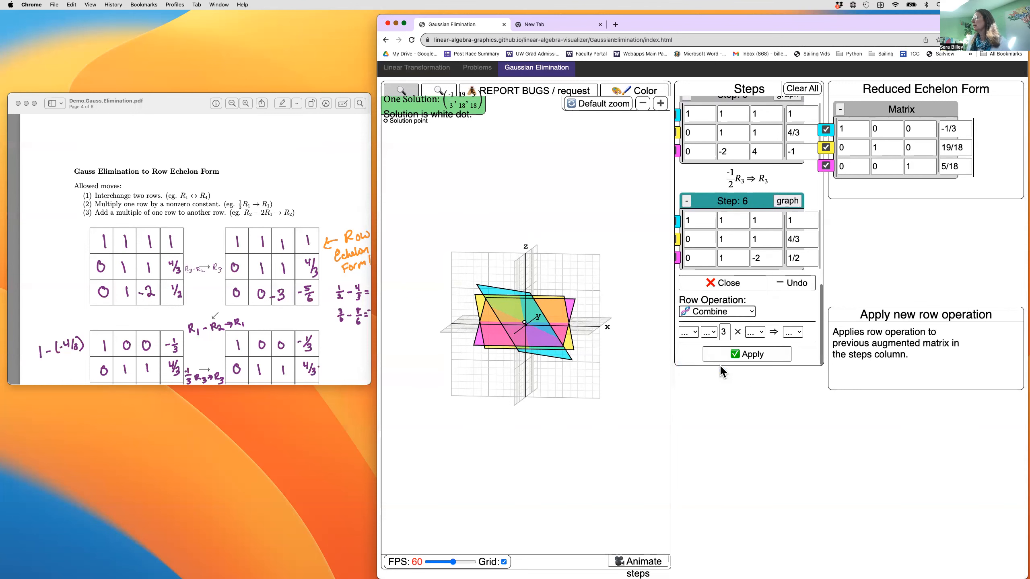
click(692, 332)
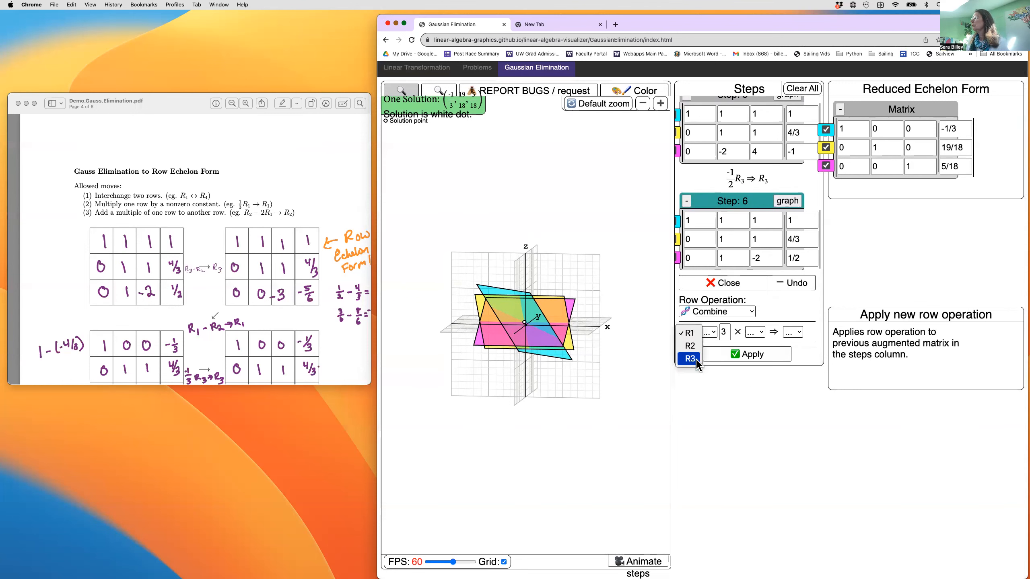
click(695, 358)
click(709, 332)
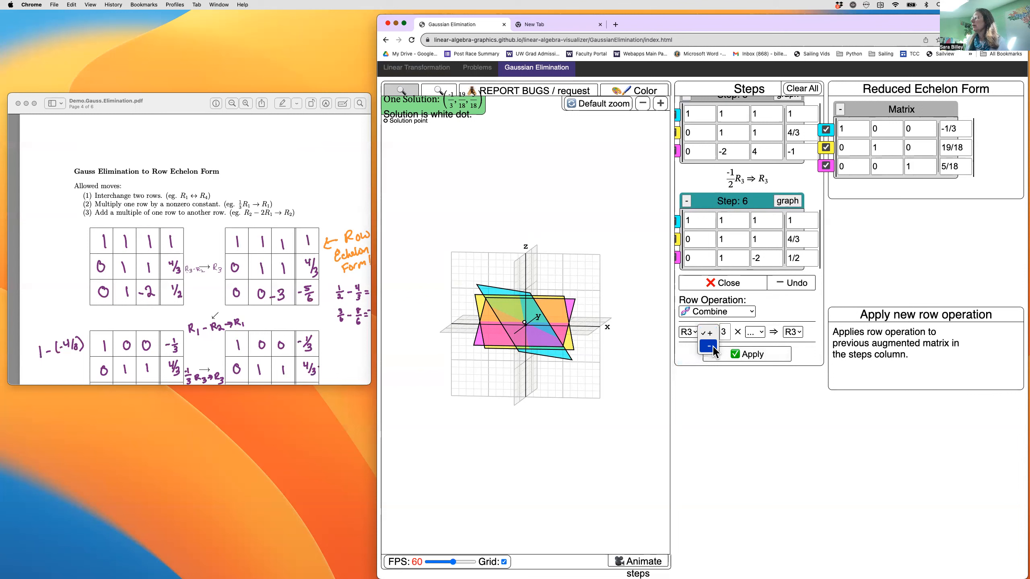
click(709, 347)
click(726, 333)
key(BackSpace)
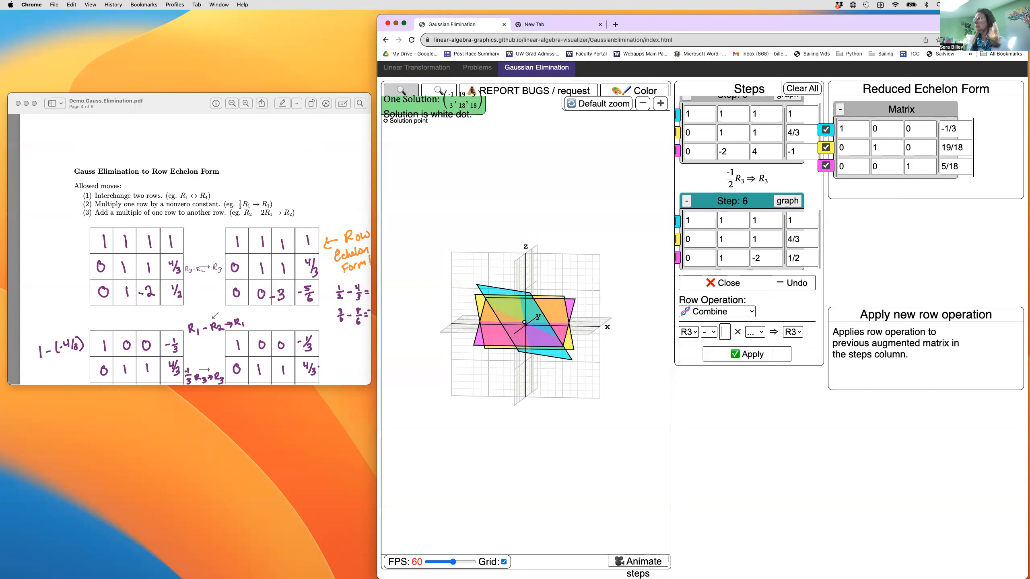
click(754, 332)
click(753, 352)
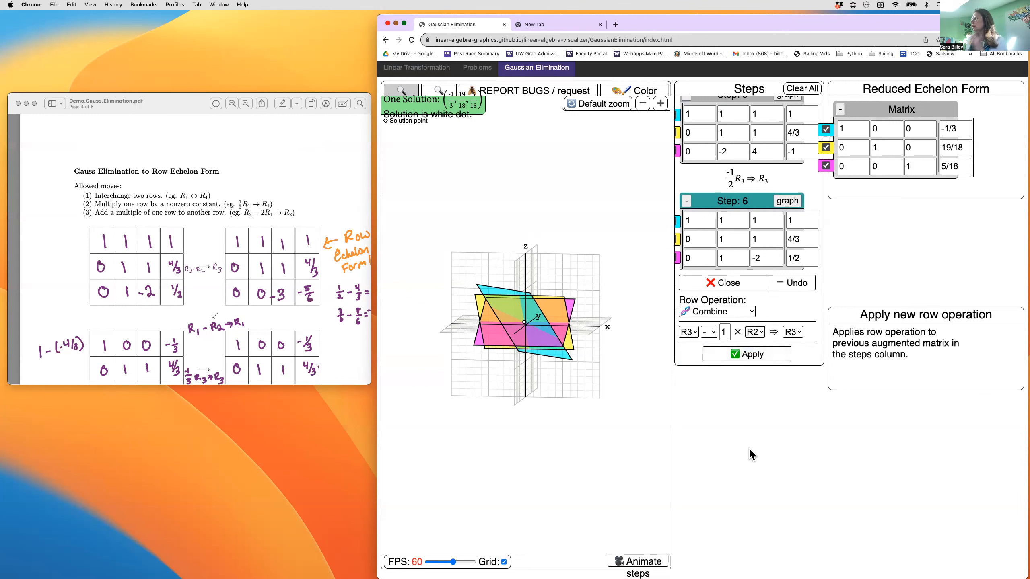
click(762, 361)
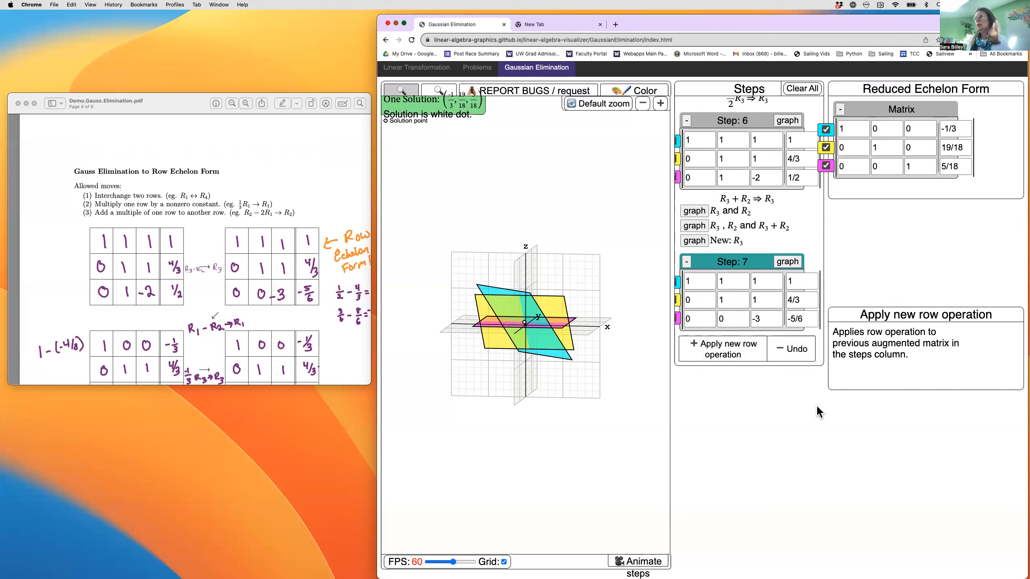
- Examine the planes in the 3D graph from other angles and check the last constant in the reduced echelon matrix
drag(535, 330, 499, 321)
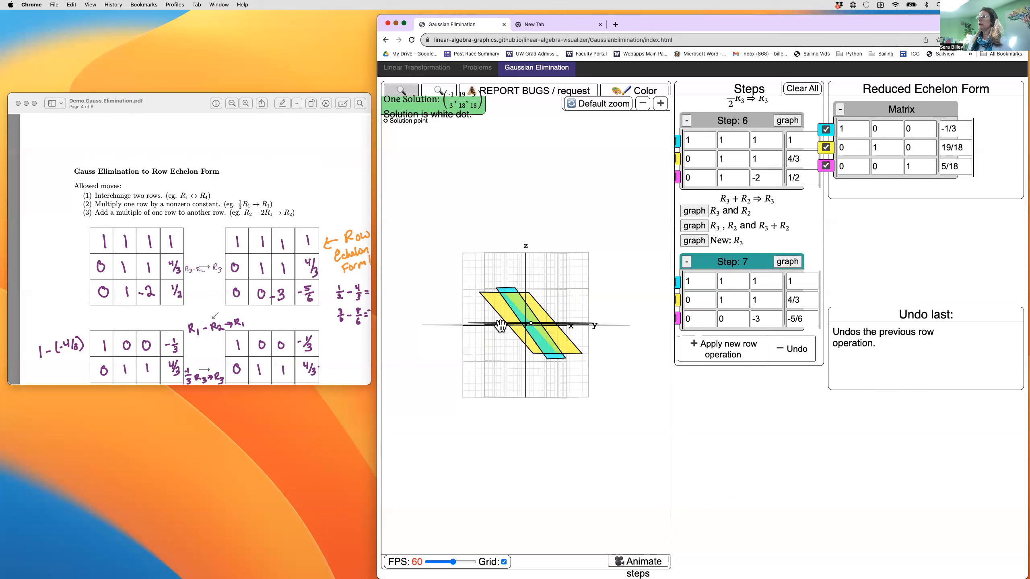
mouse_move(532, 333)
mouse_down()
mouse_move(538, 350)
mouse_move(549, 333)
mouse_up()
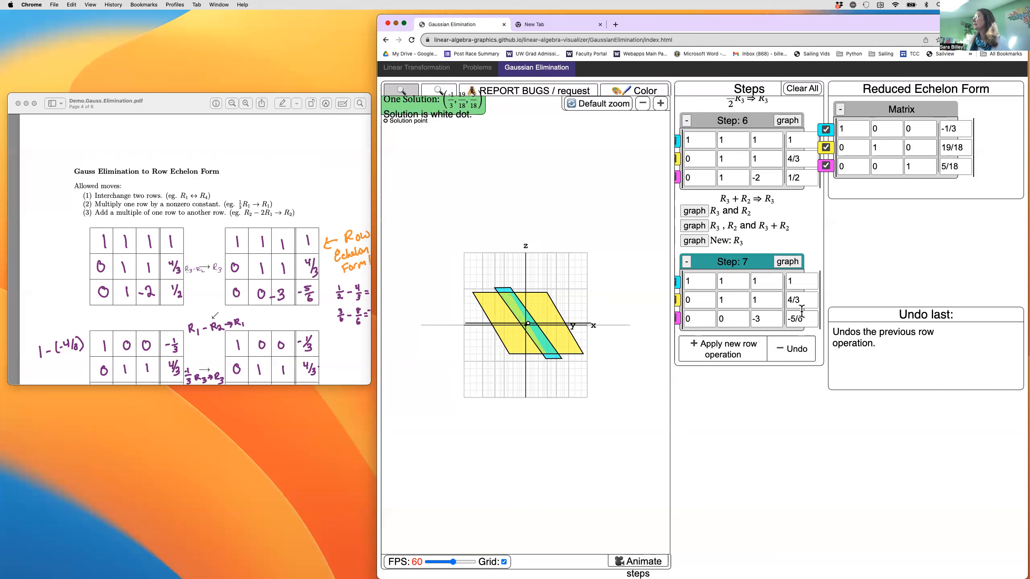
drag(962, 166, 941, 166)
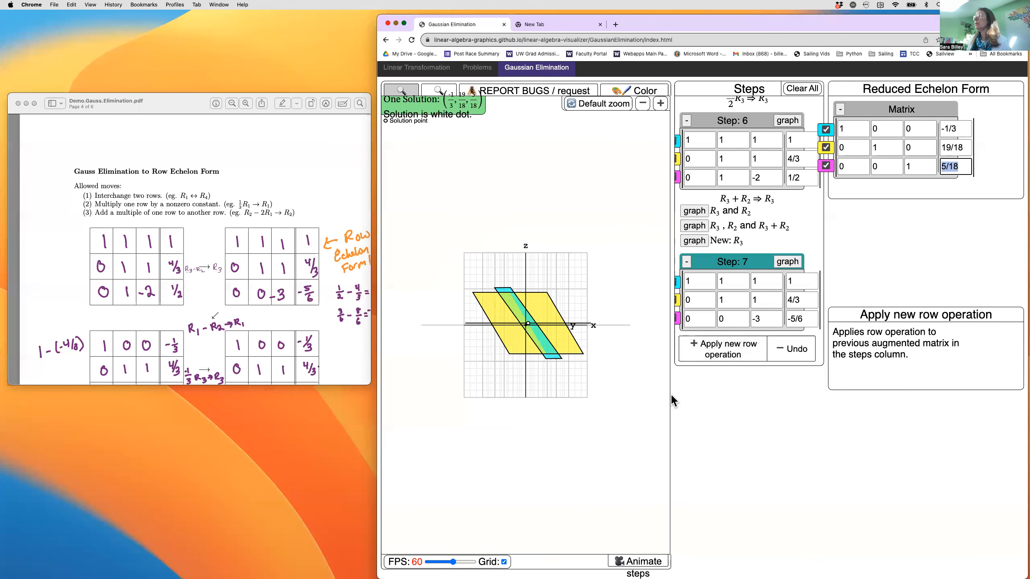
- Apply a Scale row operation that multiplies R3 by -1/3 and stores the result in R3
click(724, 355)
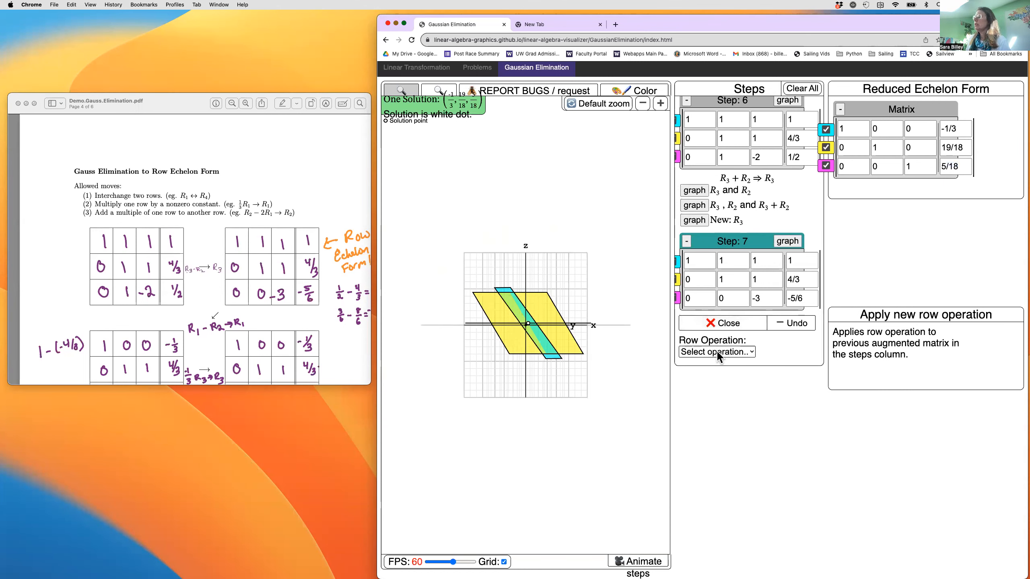
click(716, 351)
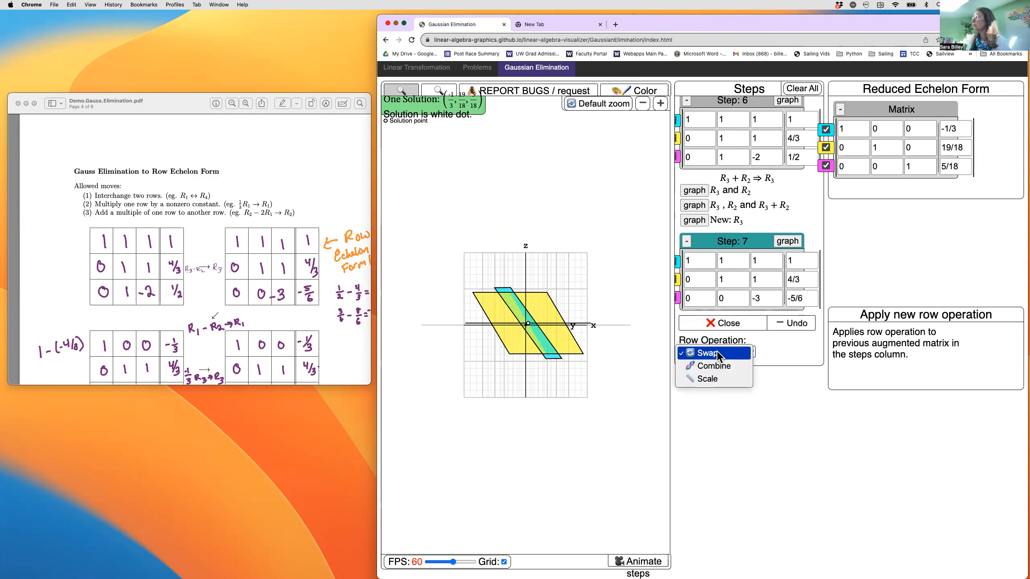
click(713, 379)
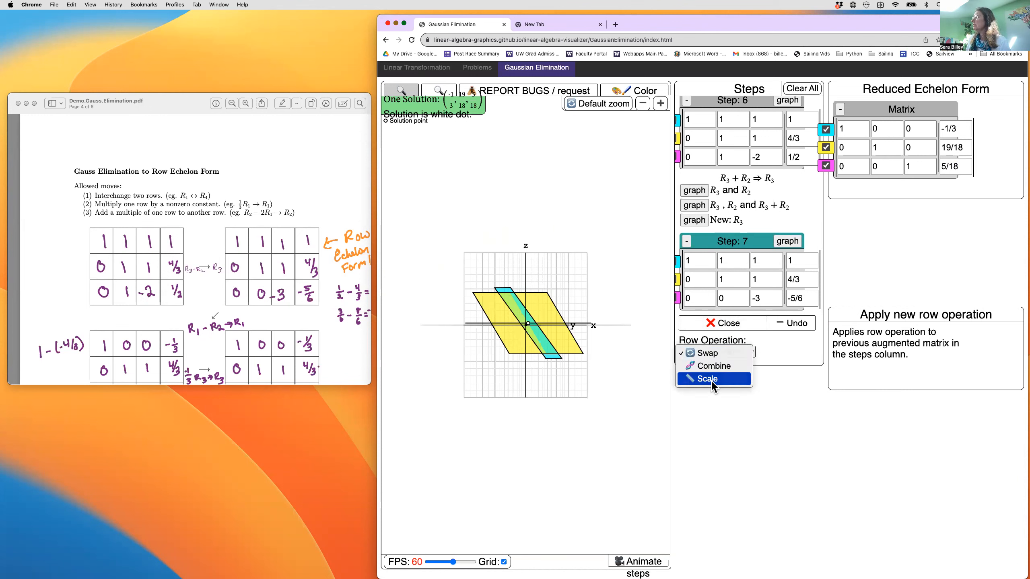
drag(690, 337, 685, 335)
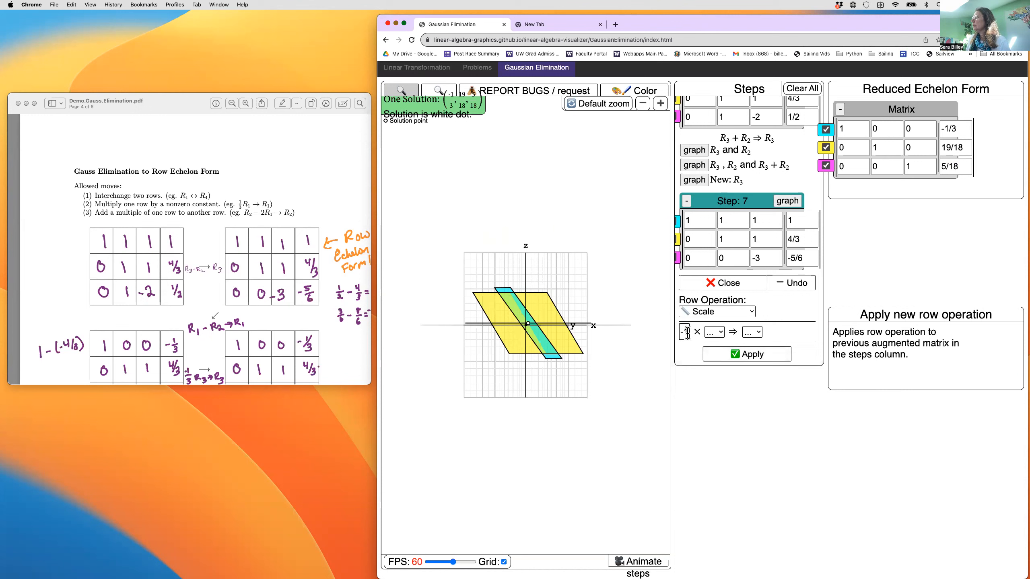
text(-1/3)
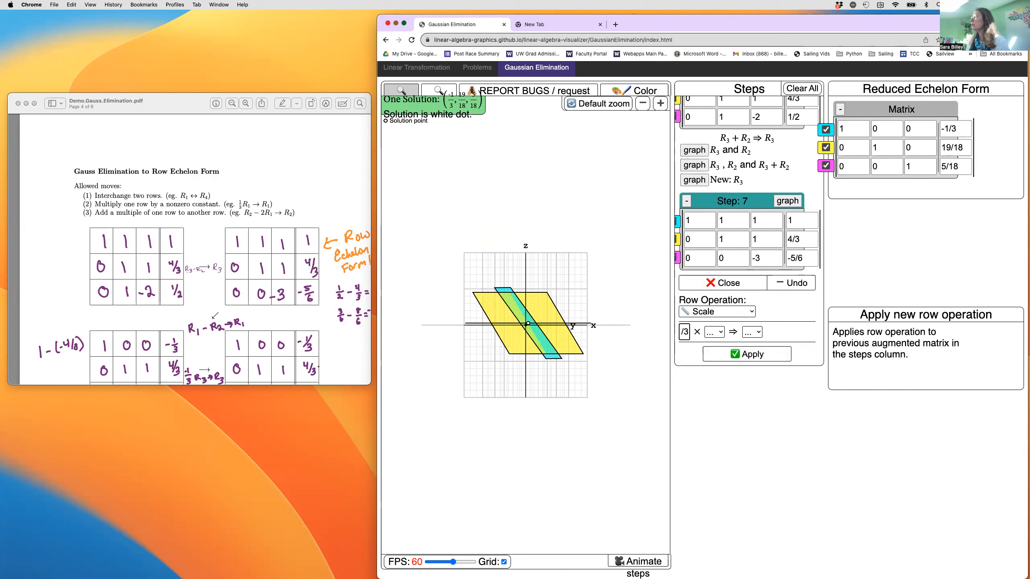
key(Tab)
click(714, 332)
click(713, 357)
click(752, 355)
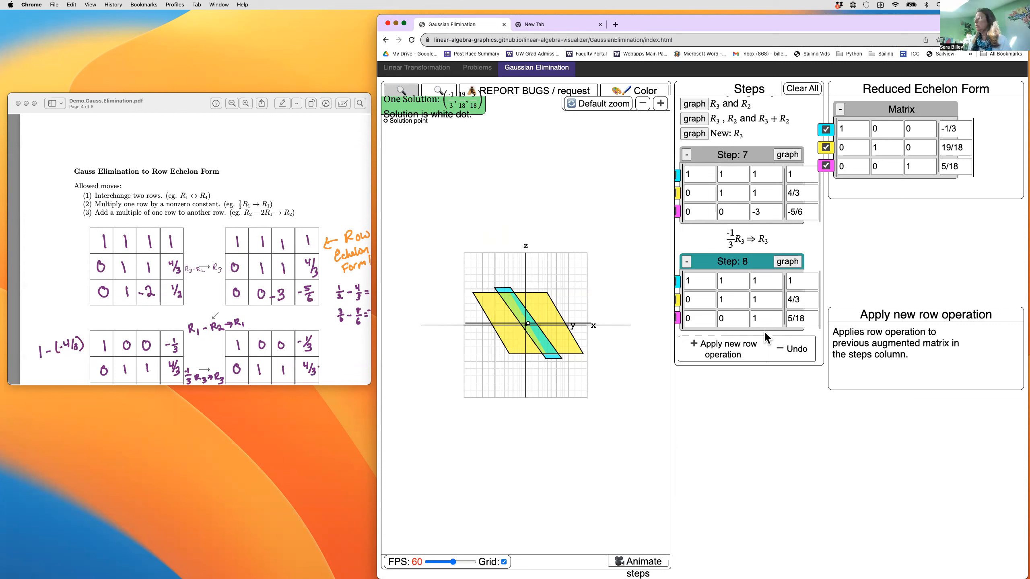
- Apply a Combine row operation of R1 - 1 × R2 into R1
click(727, 354)
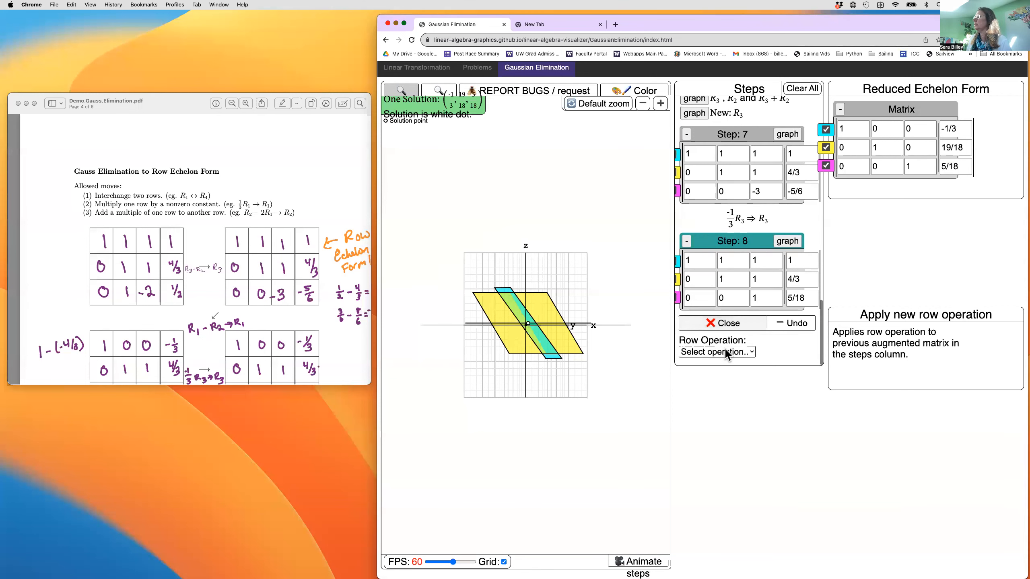
click(725, 349)
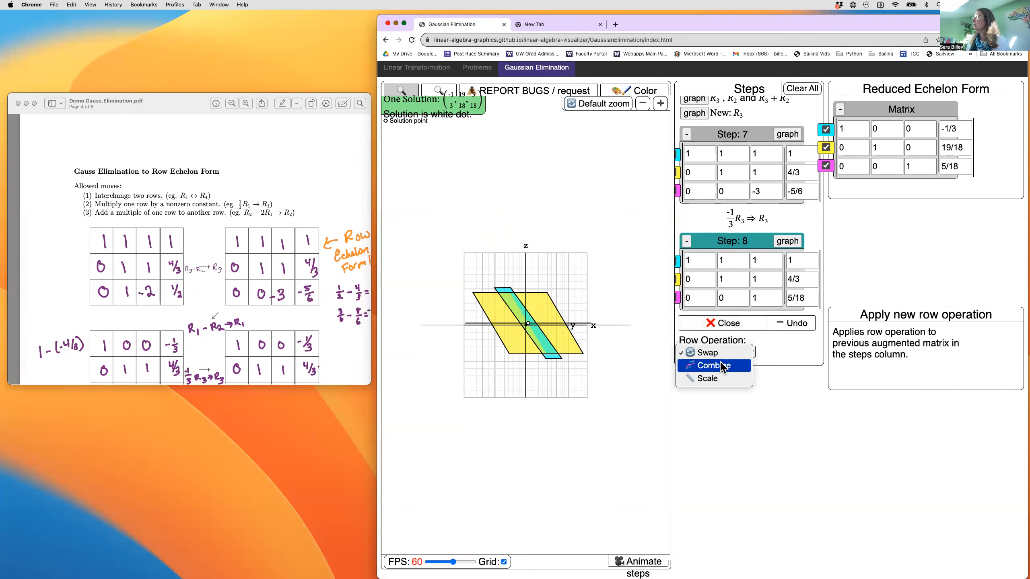
click(722, 367)
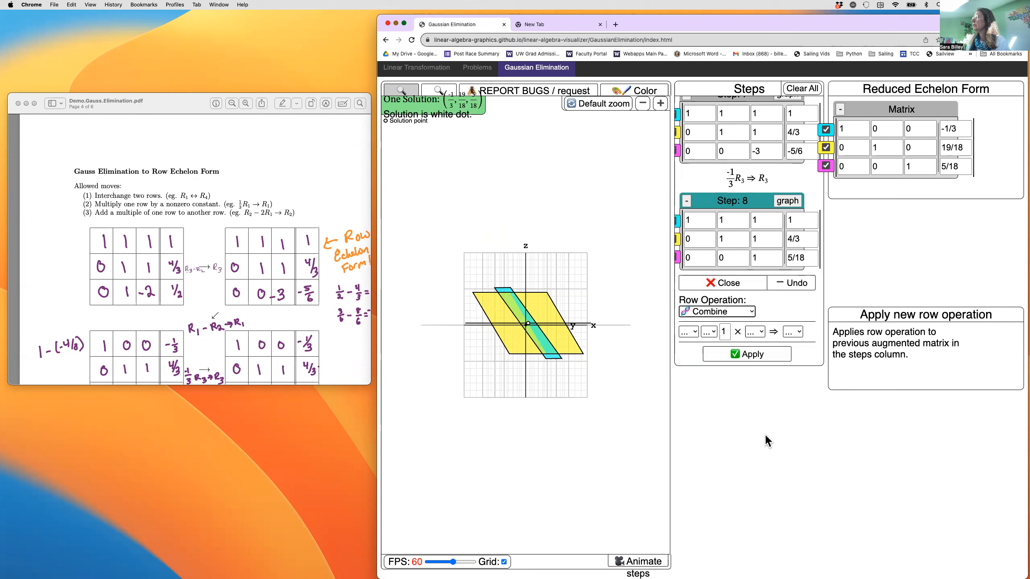
click(689, 330)
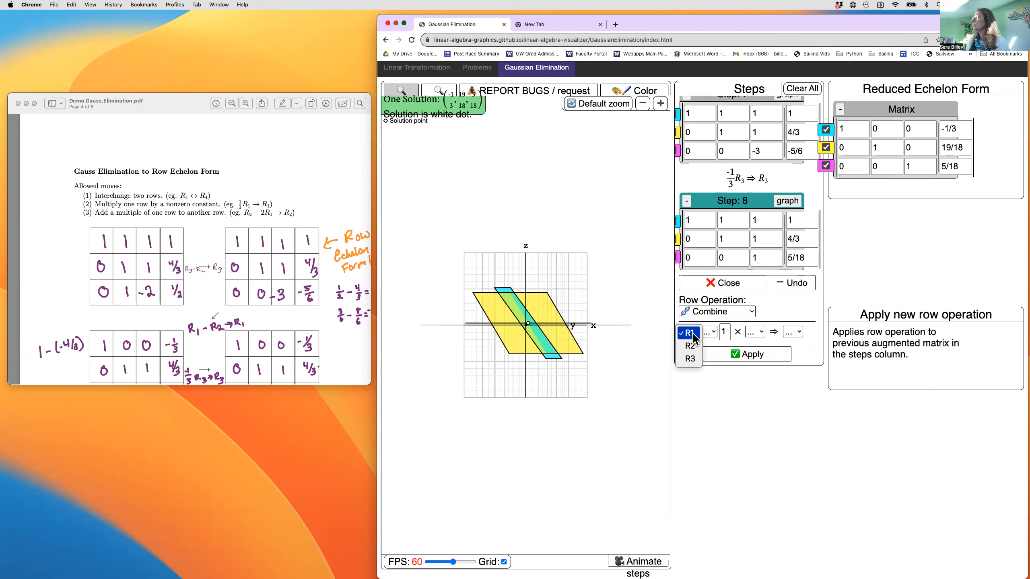
click(689, 333)
click(714, 332)
click(709, 346)
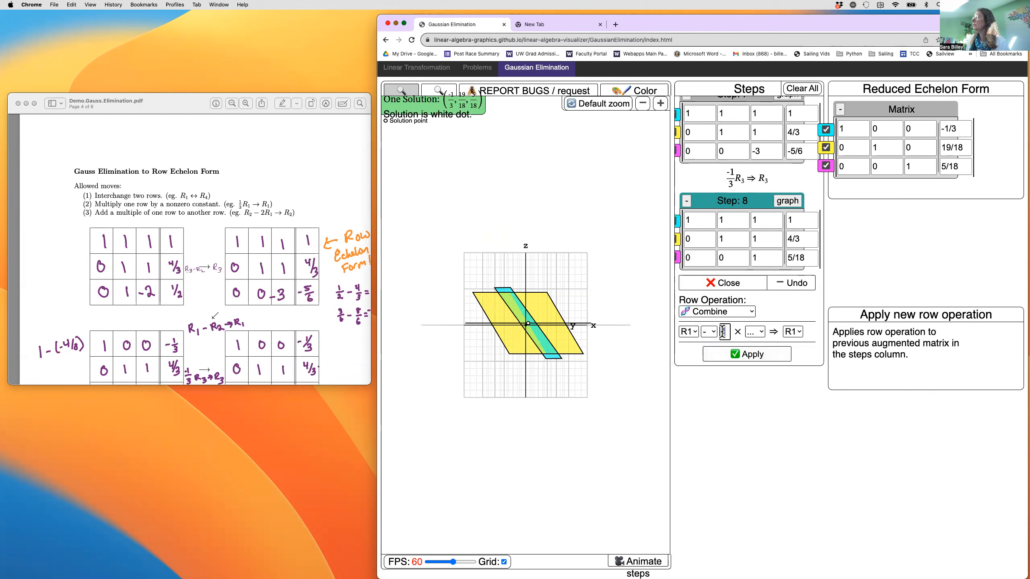
click(760, 332)
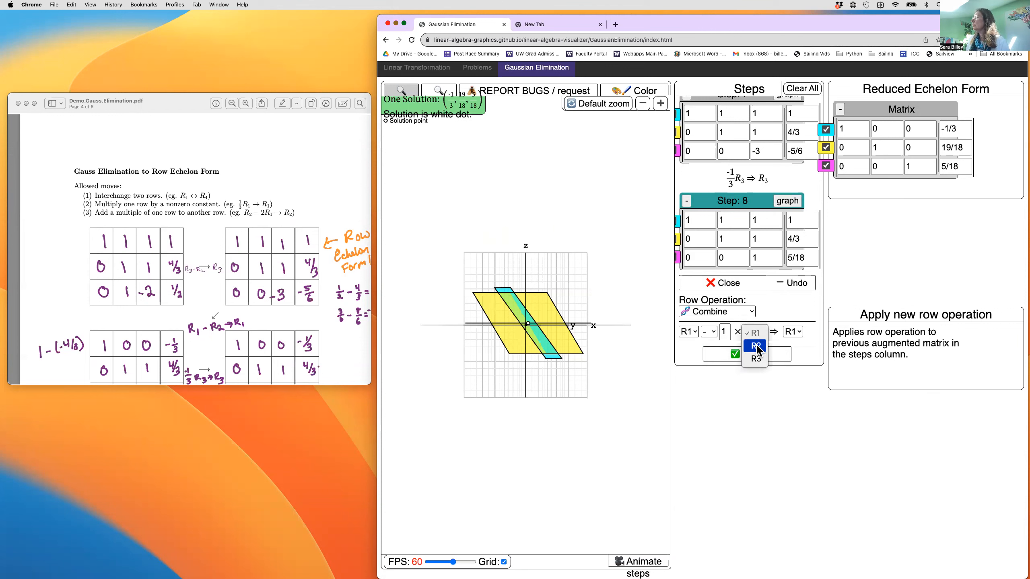
click(756, 346)
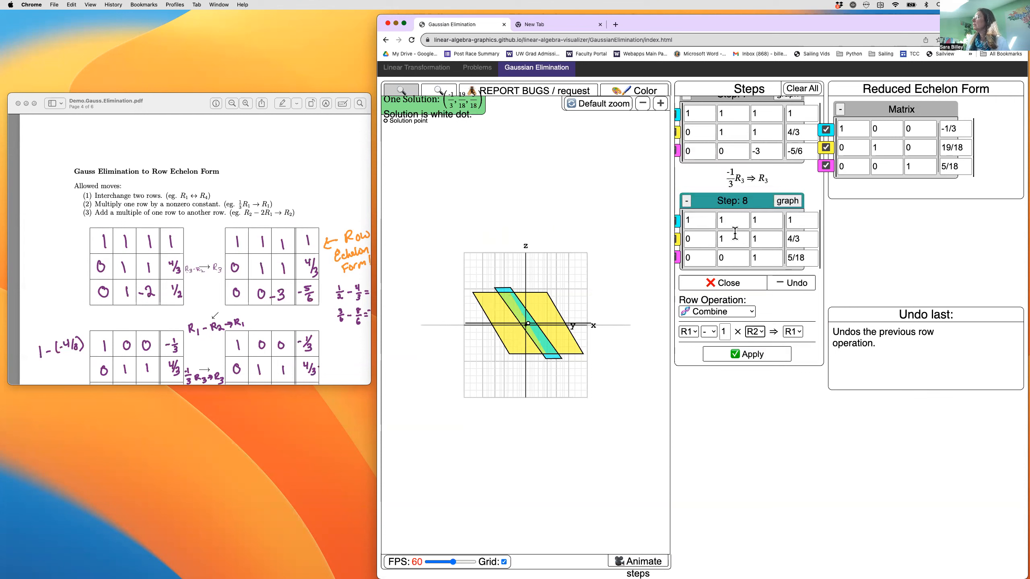
click(750, 354)
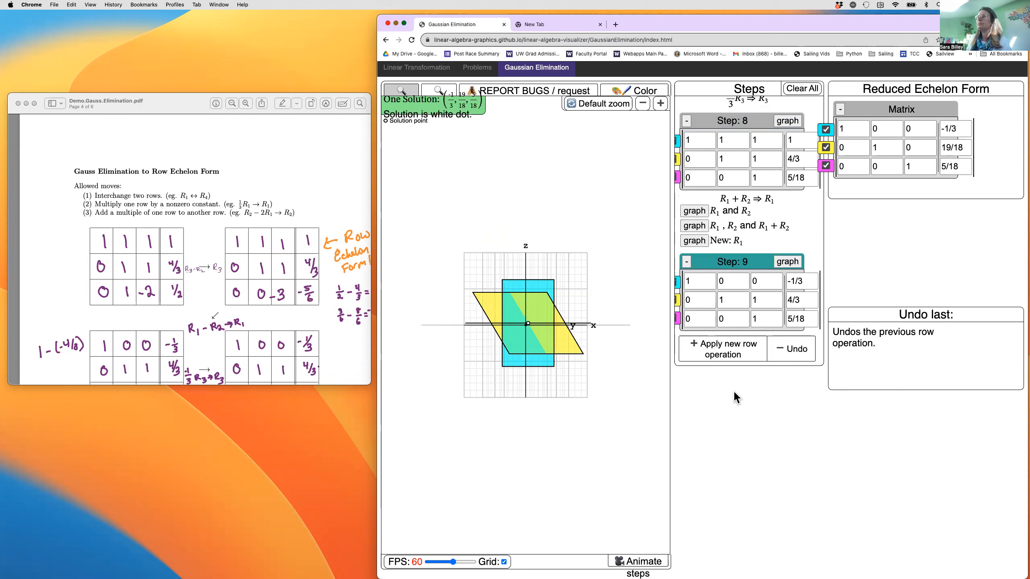
- Following the PDF's worked example, apply a Combine row operation of R2 - 1 × R3 into R2
click(268, 317)
scroll(268, 340, down, 4)
scroll(268, 341, down, 4)
scroll(268, 343, up, 1)
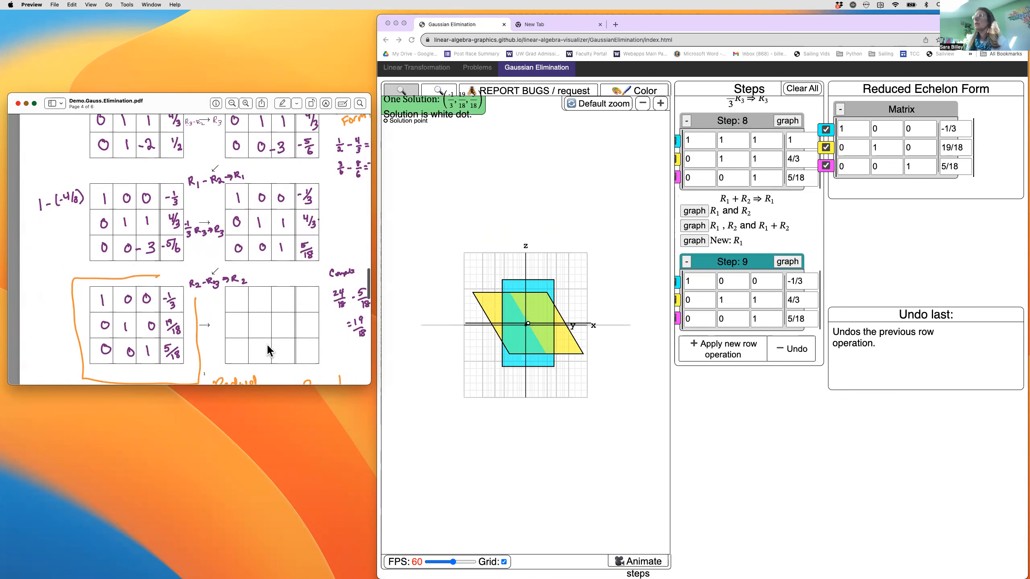
scroll(245, 302, up, 3)
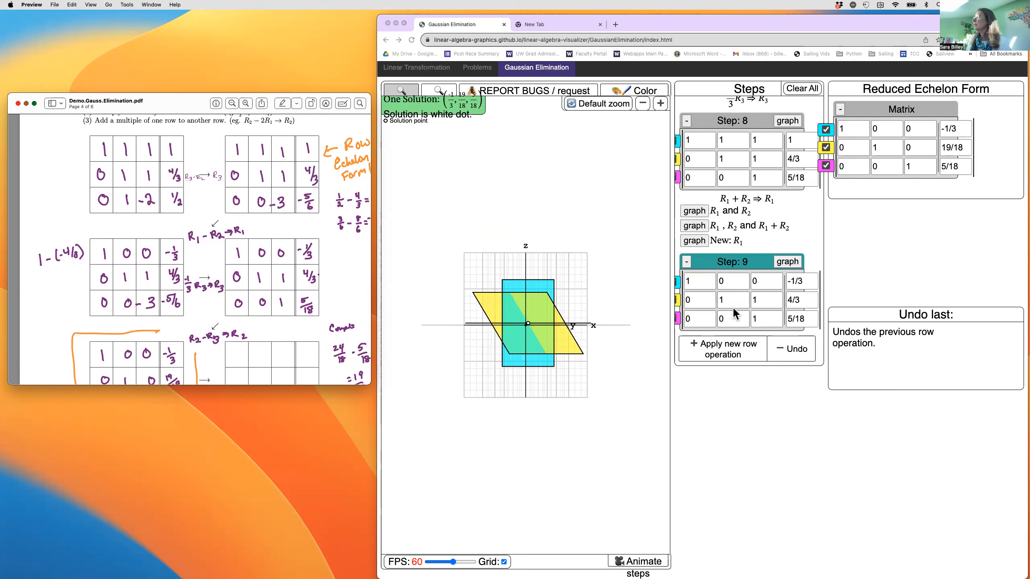
click(720, 361)
click(720, 361)
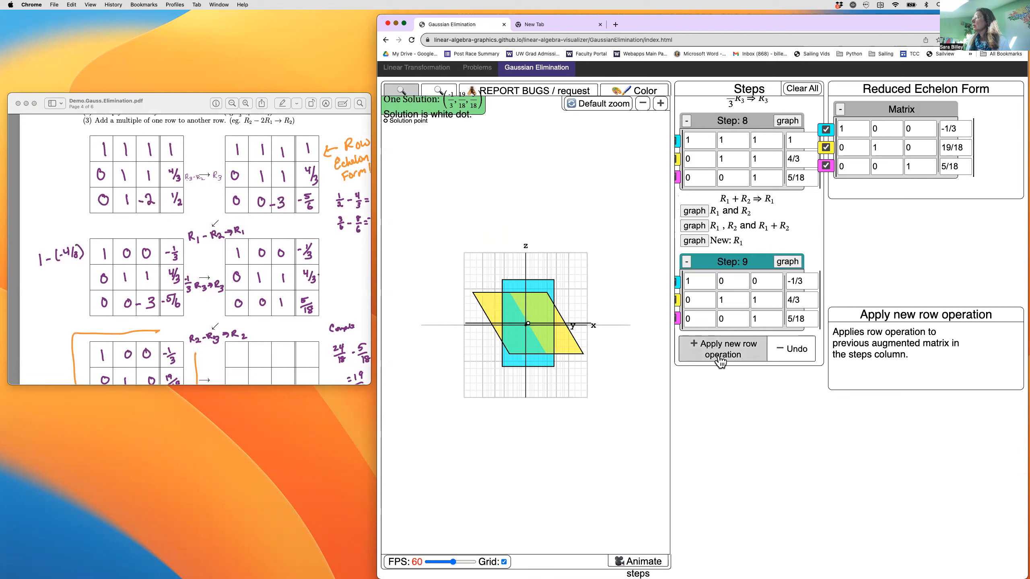
click(719, 352)
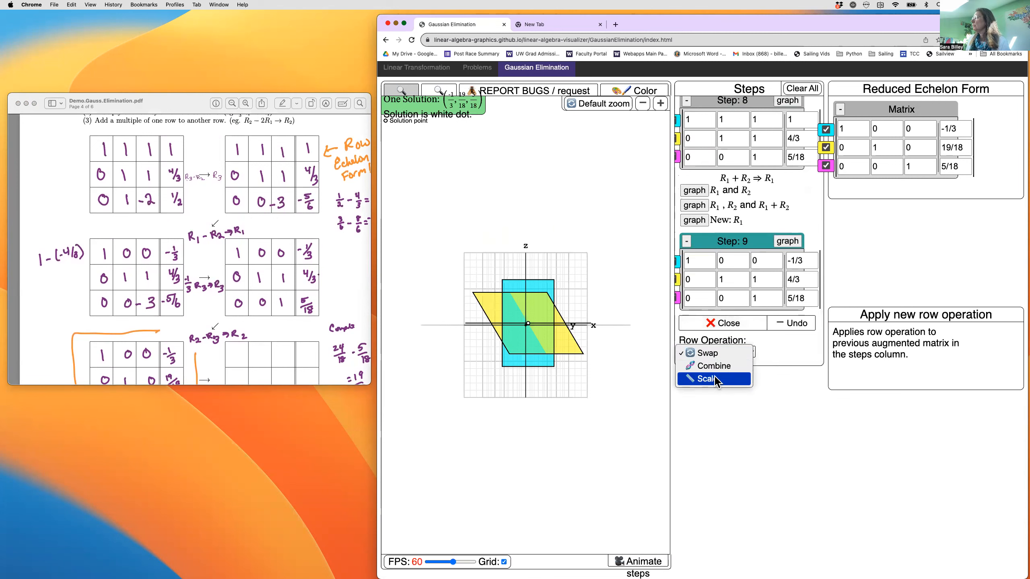
click(715, 367)
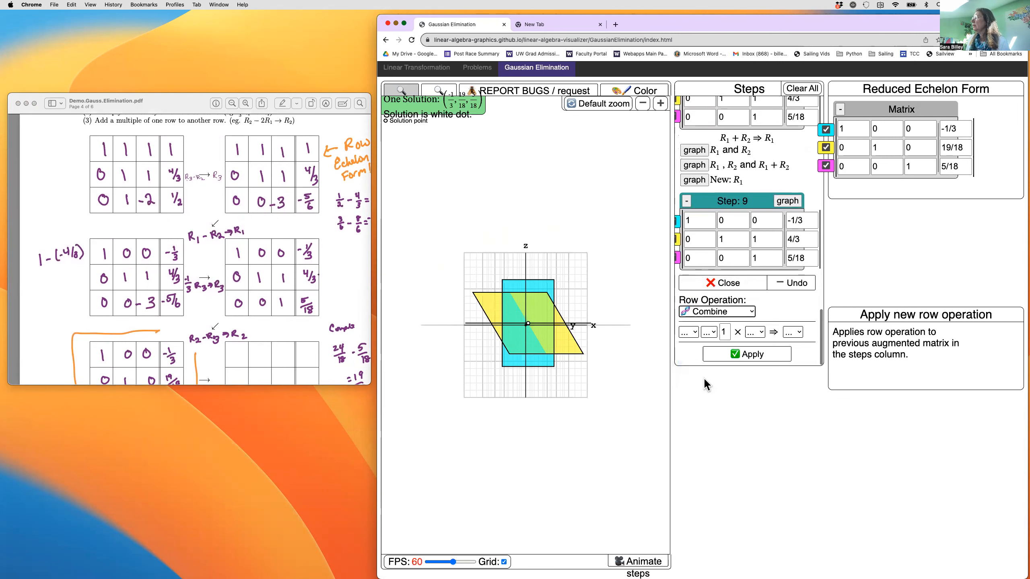
click(694, 330)
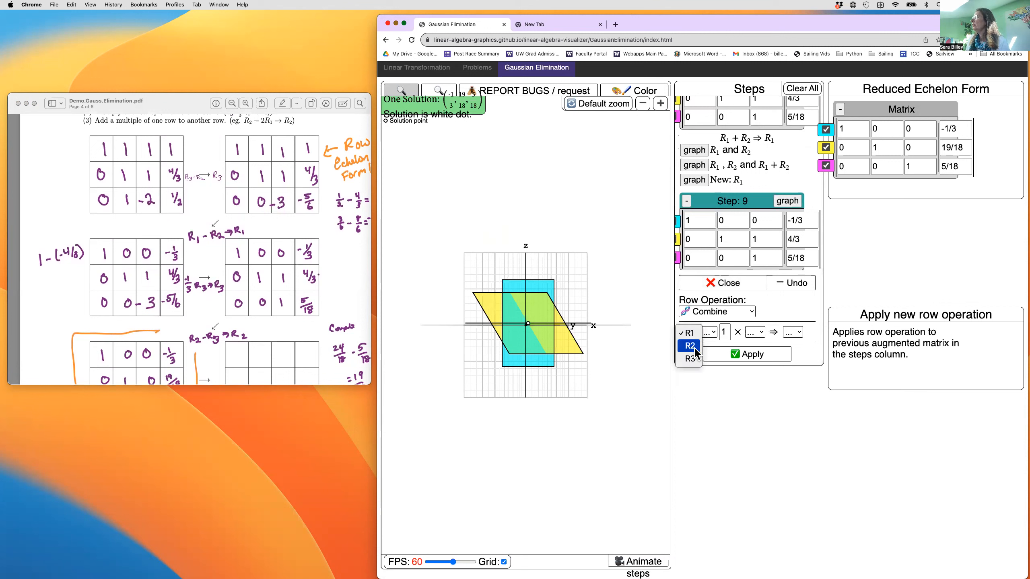
click(695, 346)
click(710, 332)
click(714, 345)
click(724, 333)
text(1)
click(759, 332)
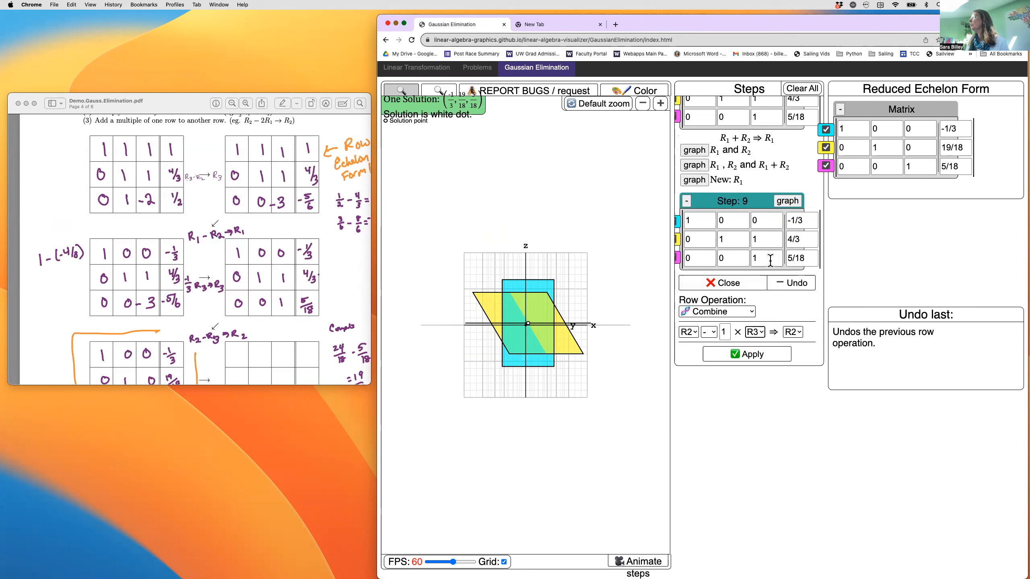
click(764, 354)
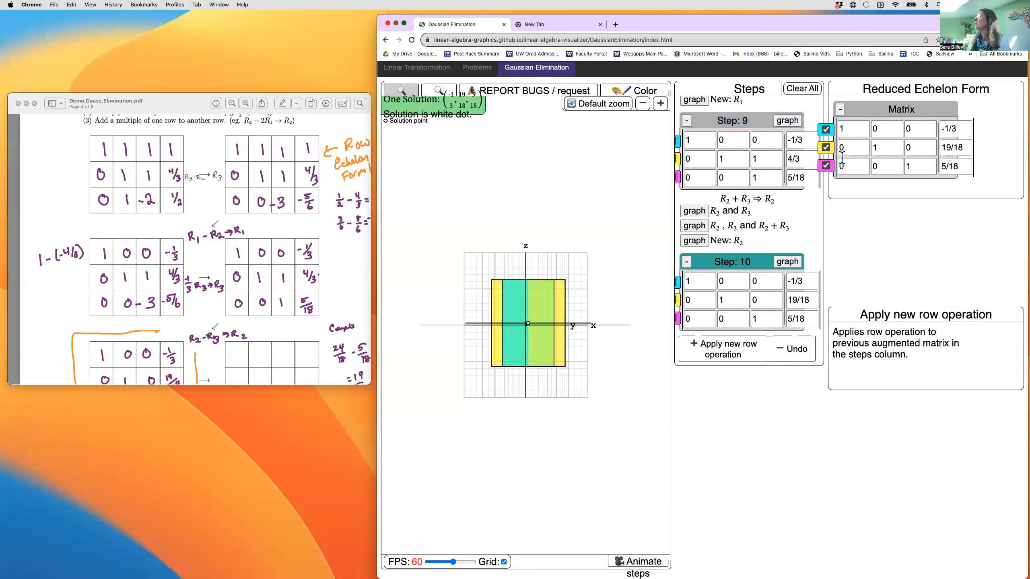
- Compare the final matrix with the PDF's reduced row echelon form and examine the three planes in the 3D graph from other angles
click(326, 282)
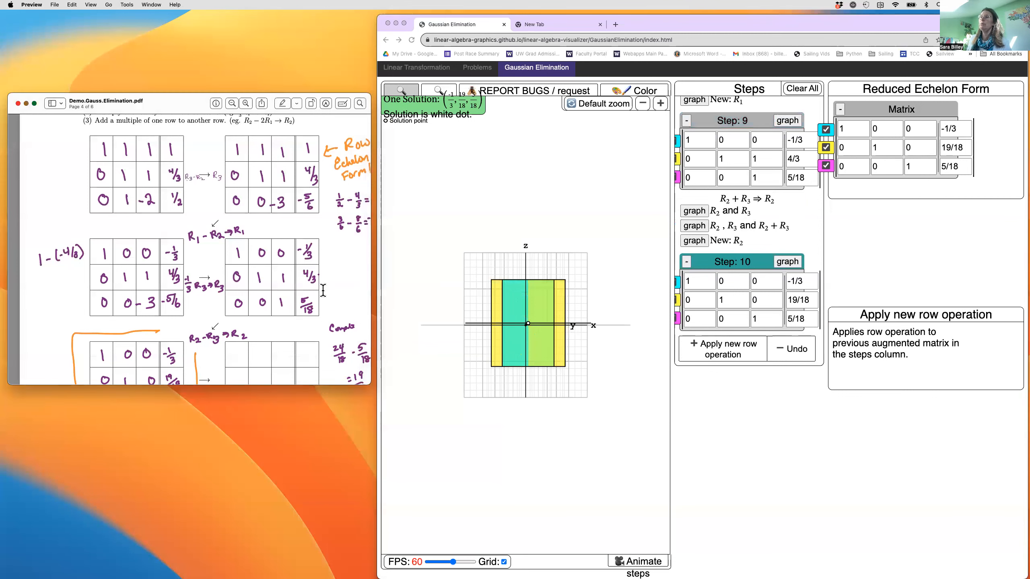
scroll(320, 293, down, 2)
scroll(319, 293, down, 10)
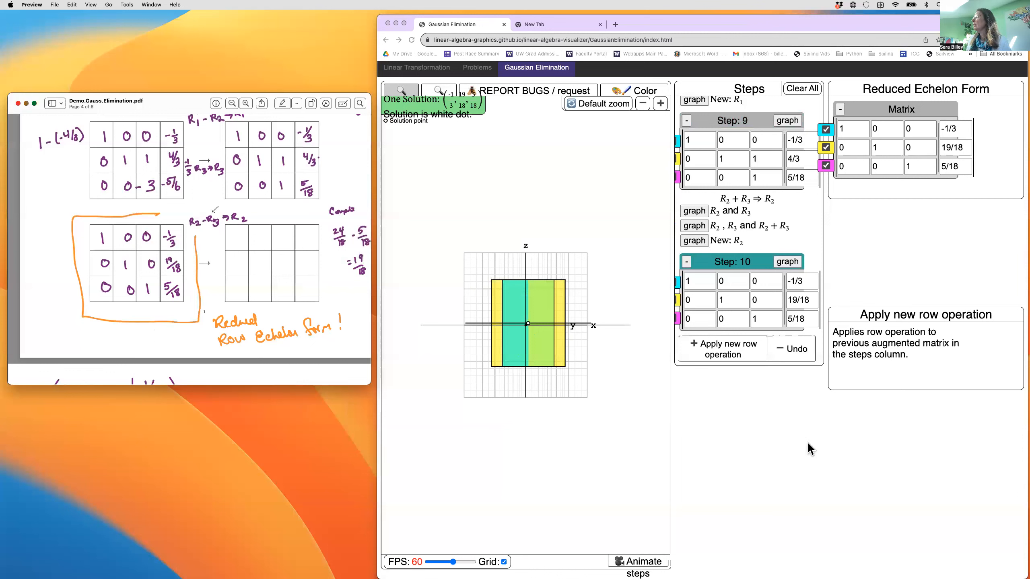
click(527, 343)
drag(546, 325, 593, 340)
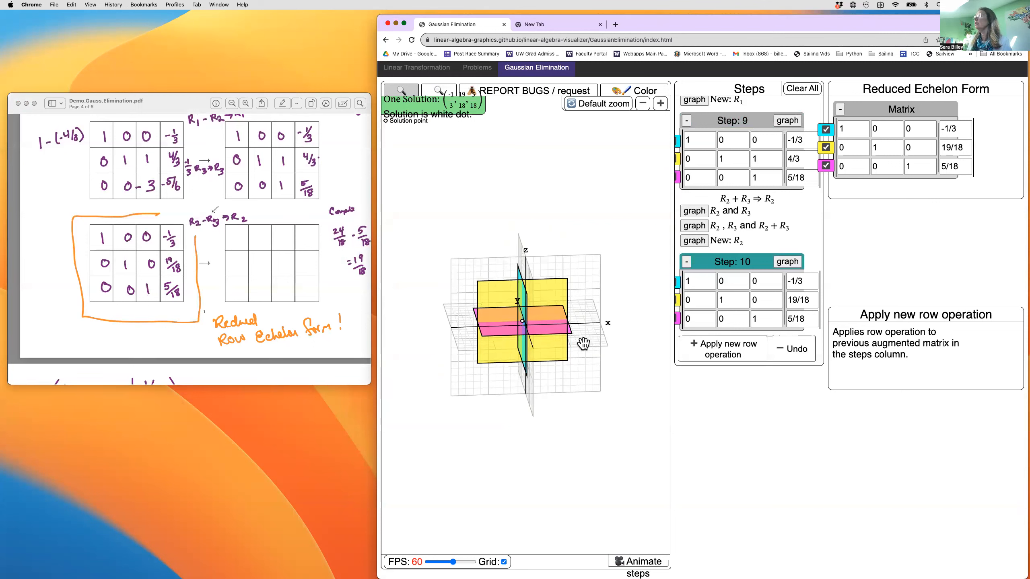
drag(546, 331, 584, 265)
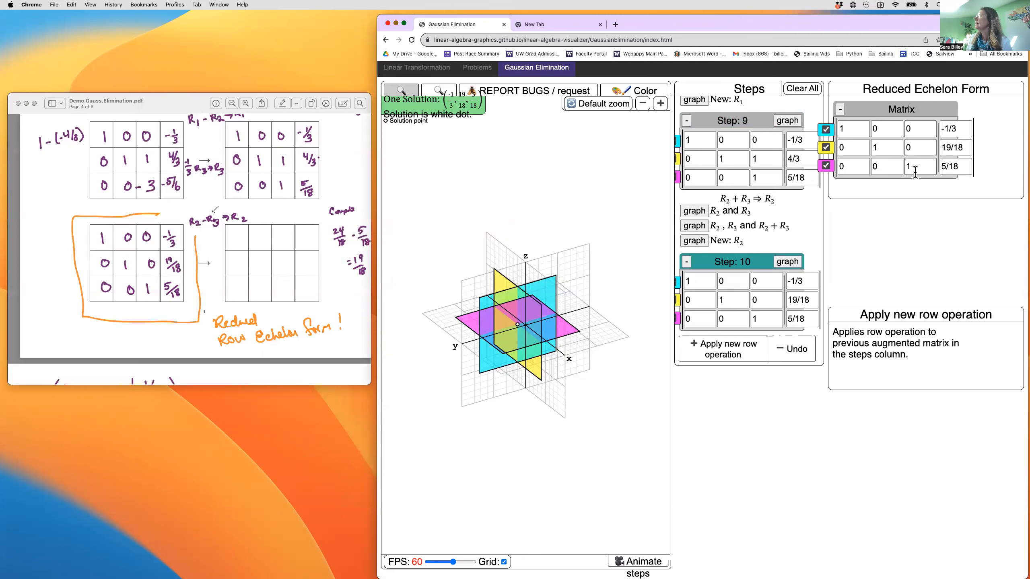
drag(501, 338, 512, 366)
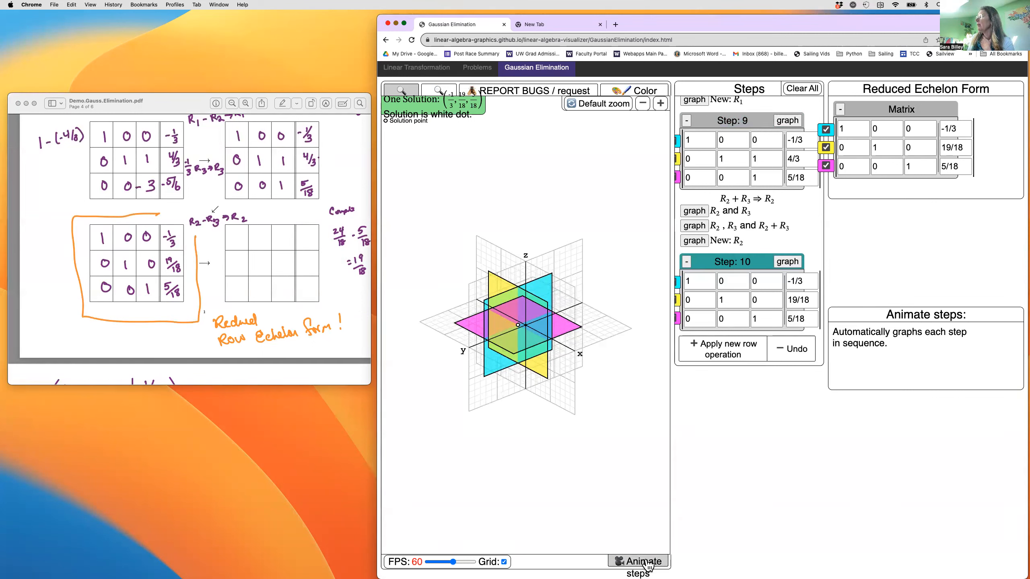
- Review the whole sequence of row operations from the input matrix through Step 10
scroll(718, 429, up, 1)
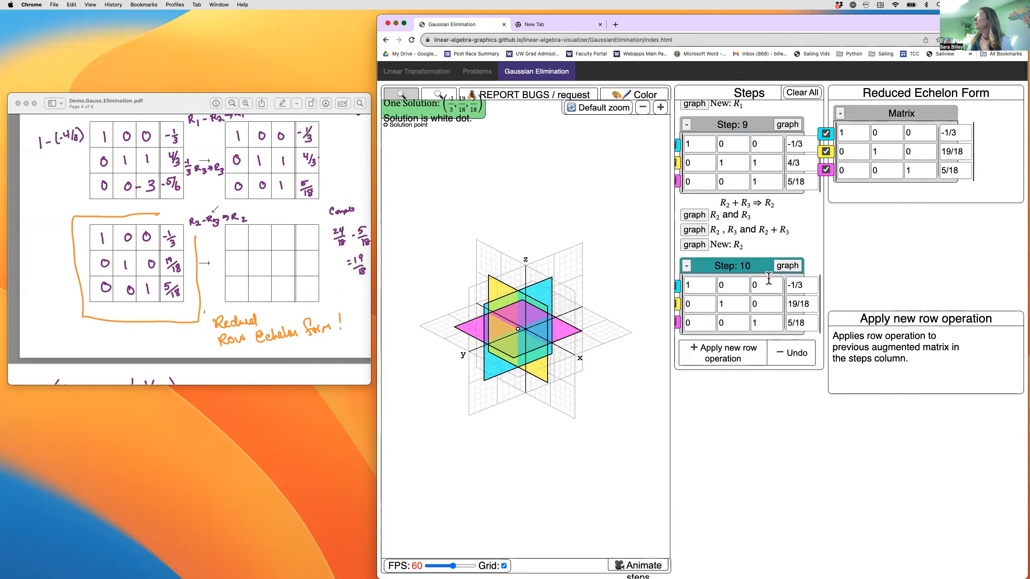
scroll(760, 303, up, 5)
scroll(761, 302, up, 15)
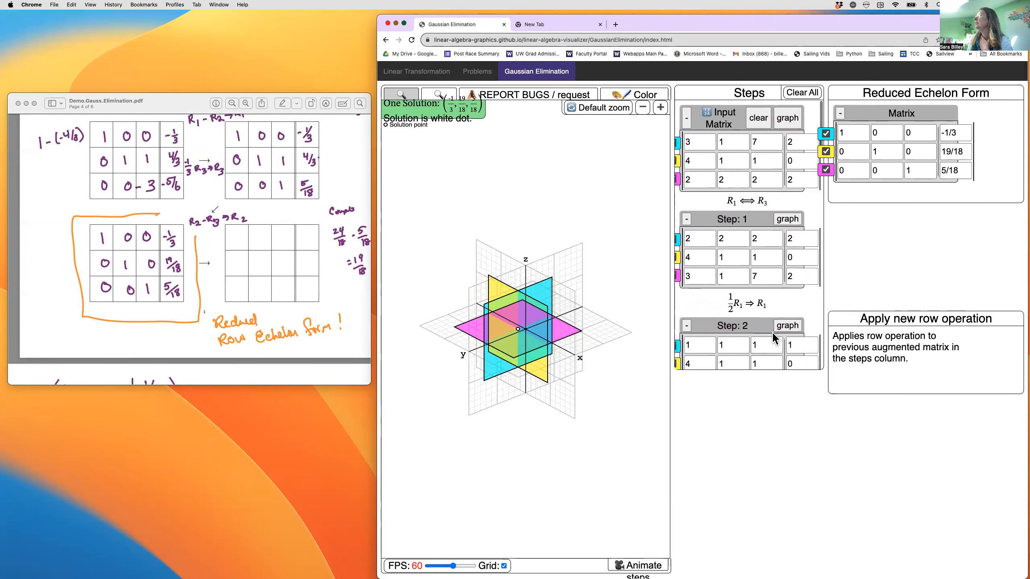
scroll(763, 332, down, 5)
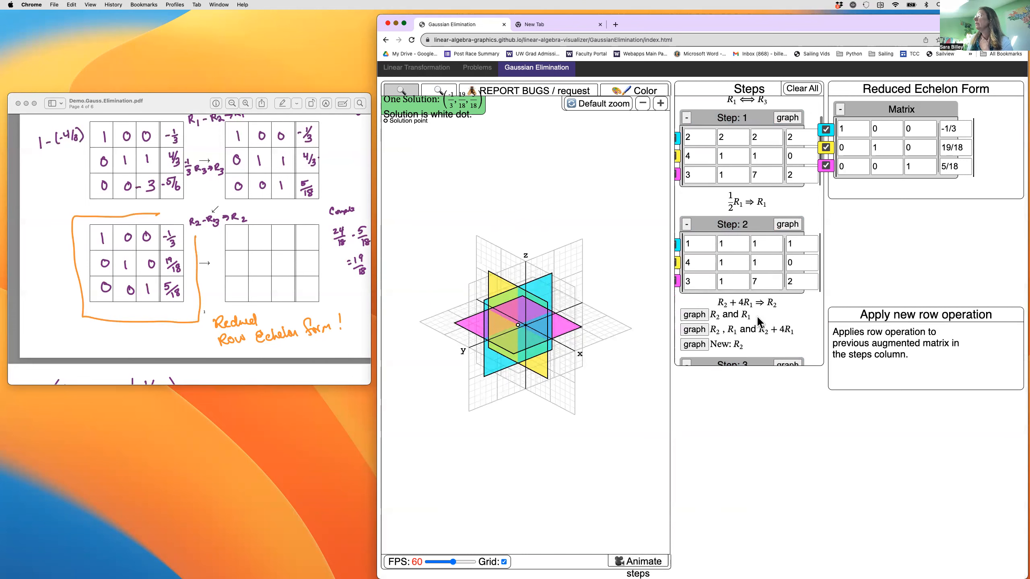
scroll(756, 316, down, 3)
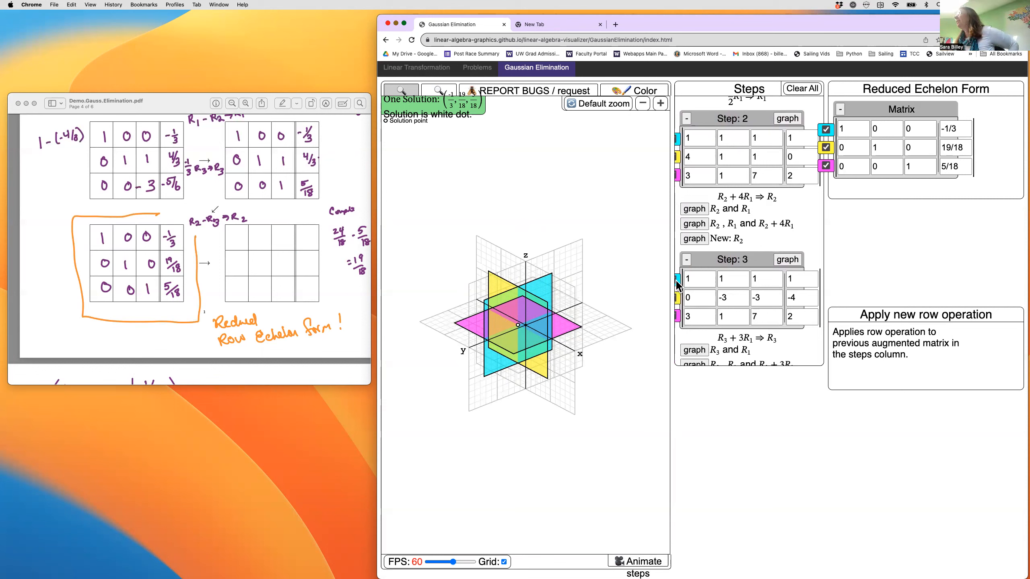
scroll(722, 280, down, 10)
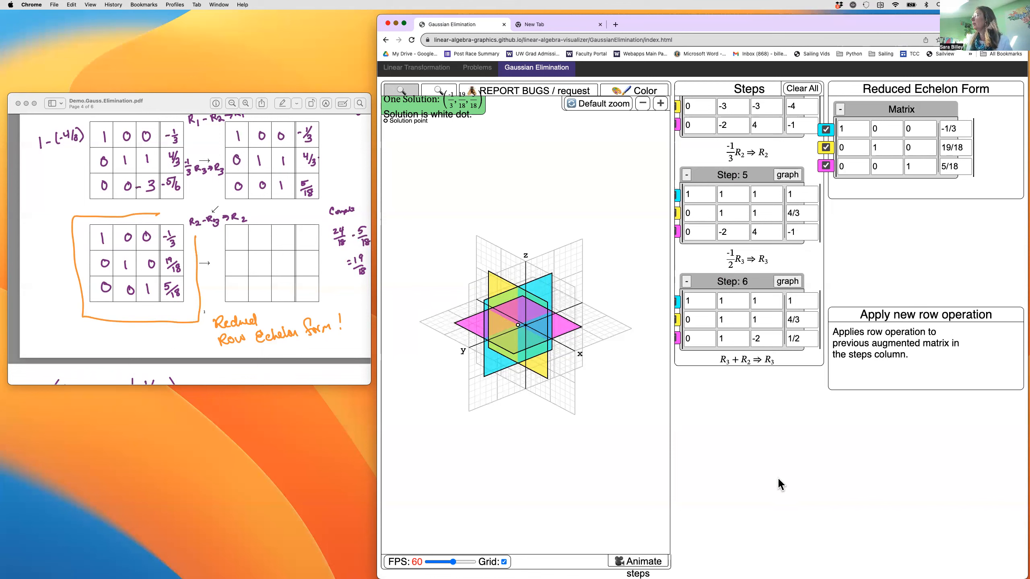
scroll(751, 302, down, 10)
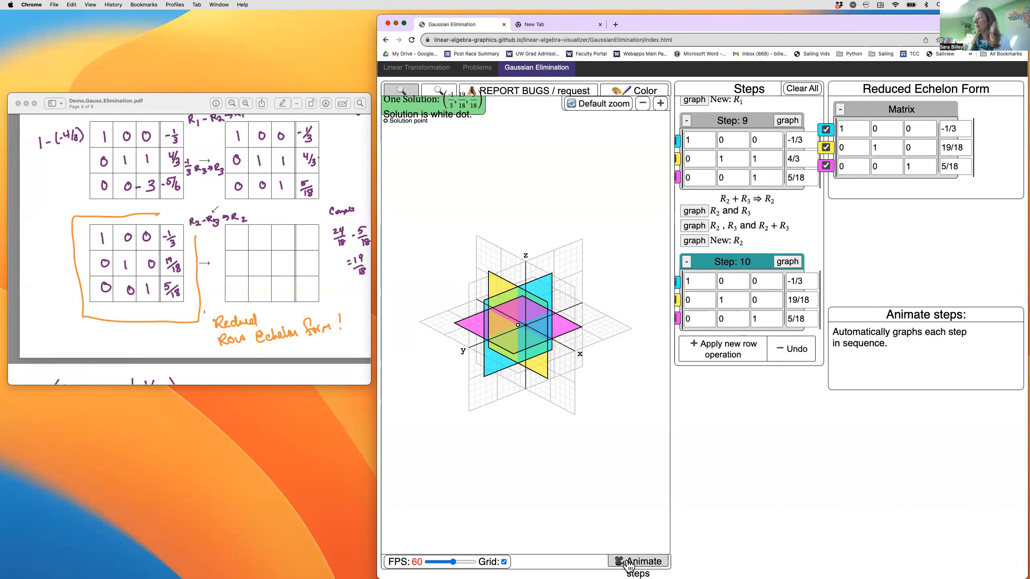
- Animate the elimination steps in the 3D graph and look over the reduced row echelon form in the PDF
click(645, 565)
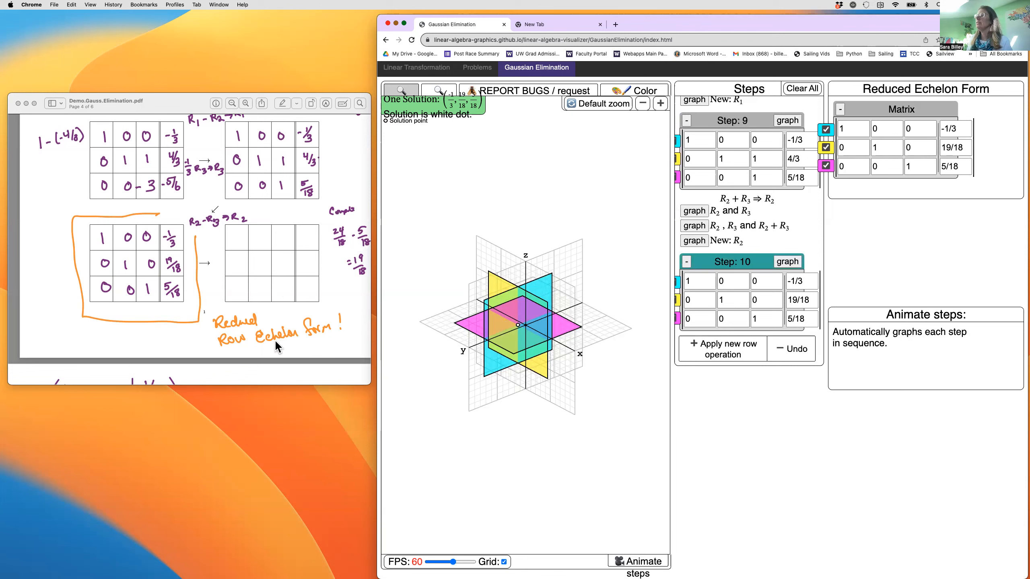
scroll(272, 338, down, 5)
scroll(276, 341, up, 4)
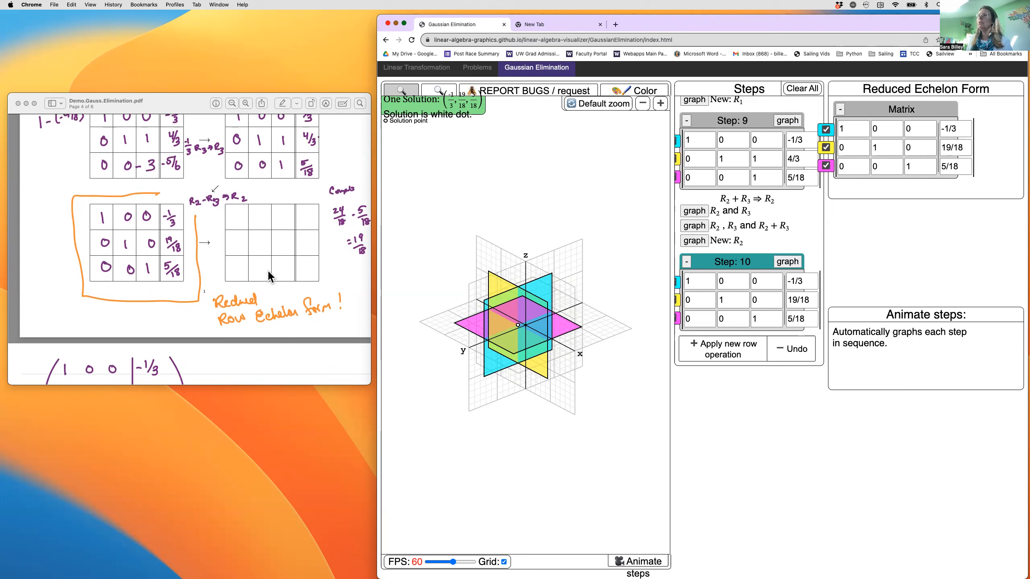
- Examine the final augmented matrix and solution set in the enlarged PDF window, and compare them with the 3D graph's planes from another angle
scroll(268, 272, down, 10)
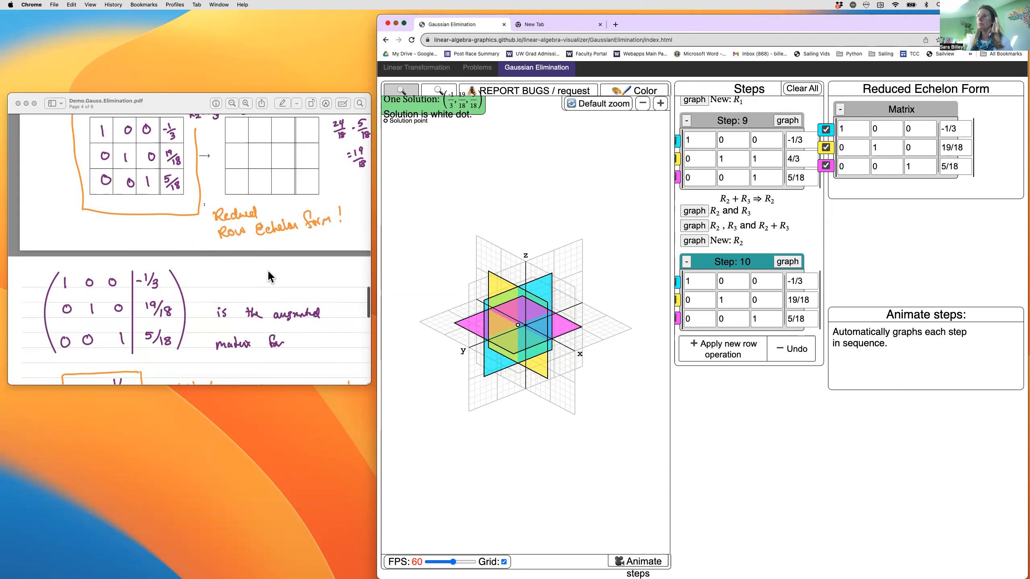
scroll(267, 269, up, 5)
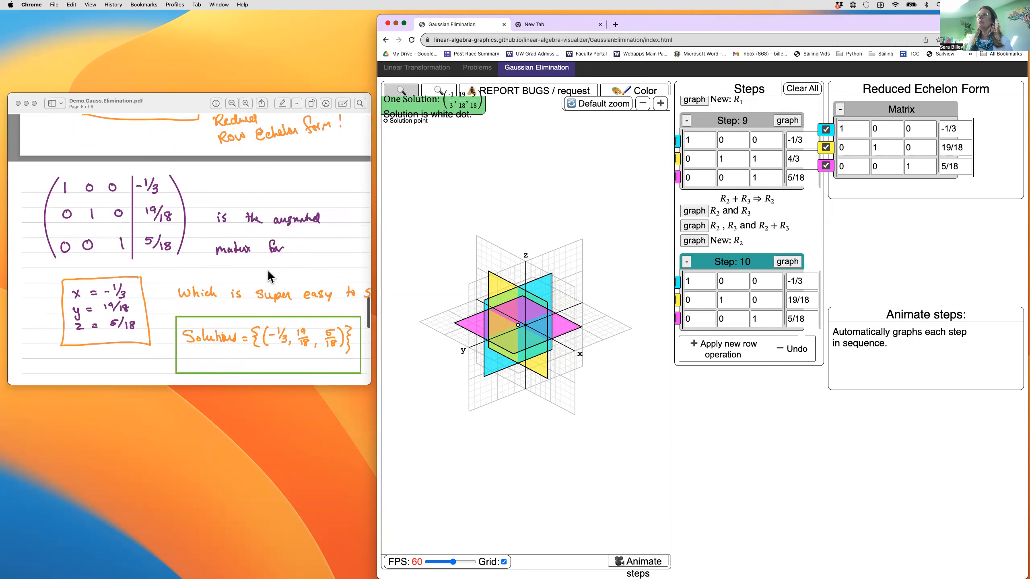
scroll(263, 262, up, 2)
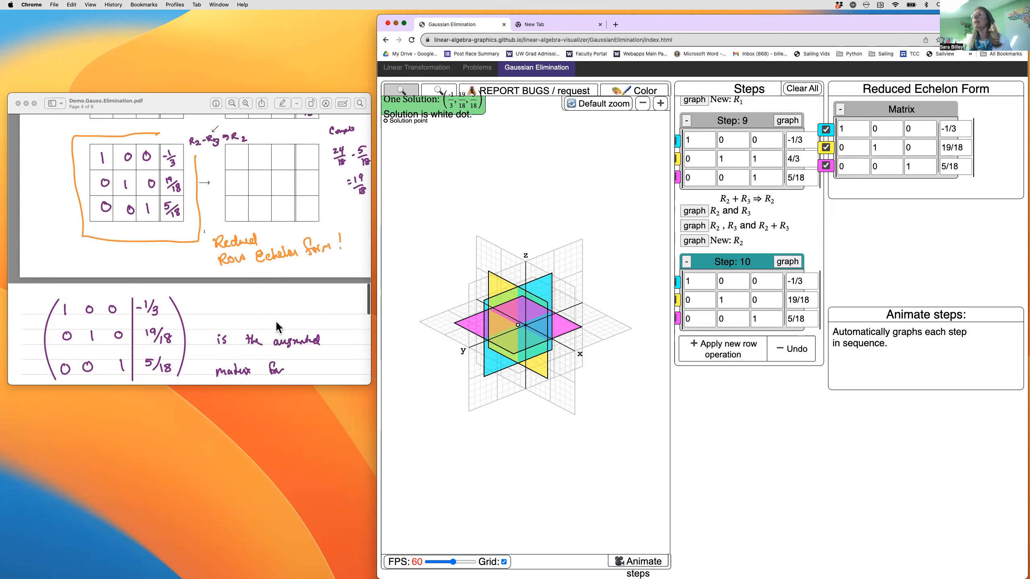
scroll(286, 334, down, 10)
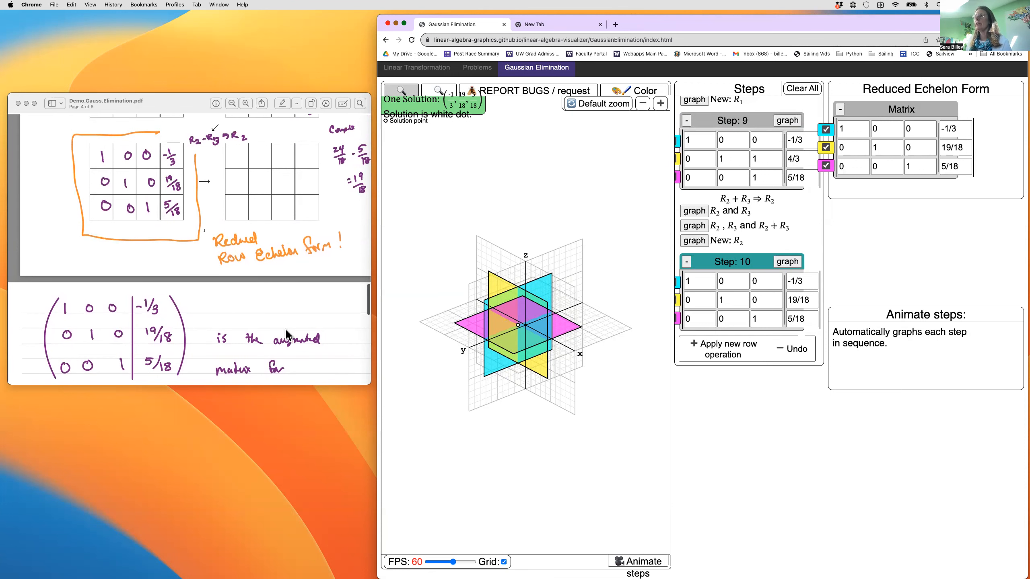
scroll(285, 329, down, 1)
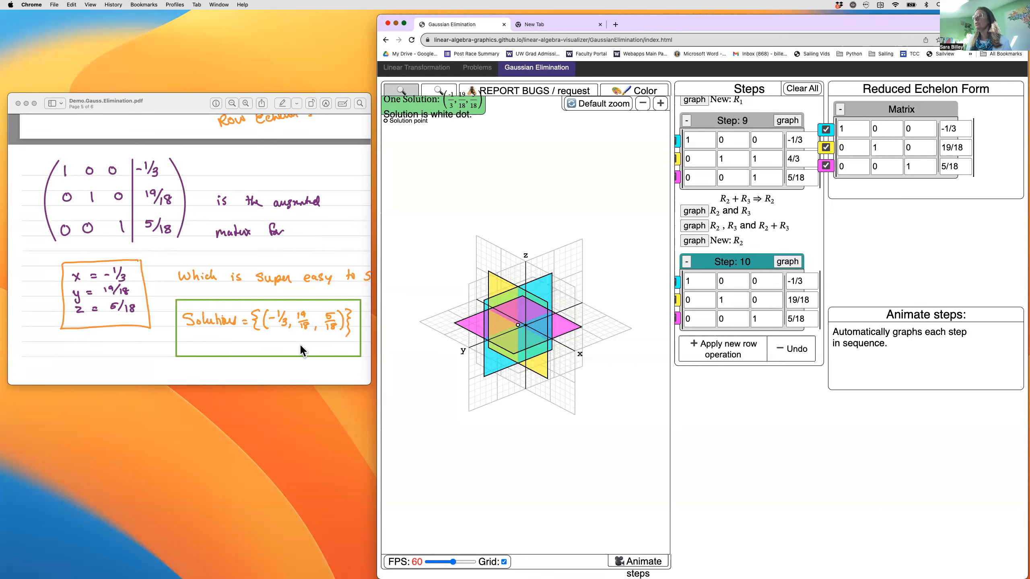
drag(369, 383, 452, 469)
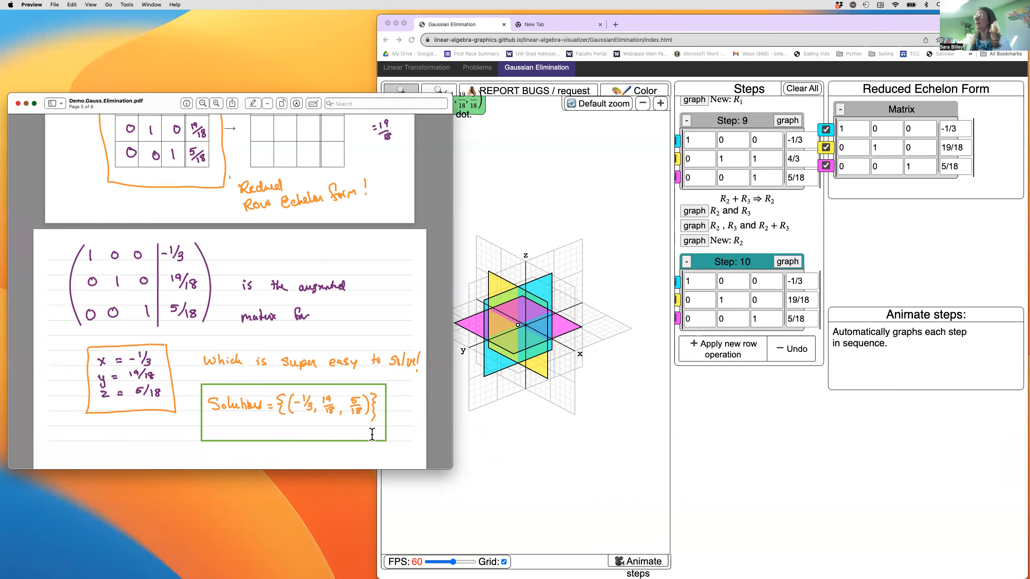
click(495, 360)
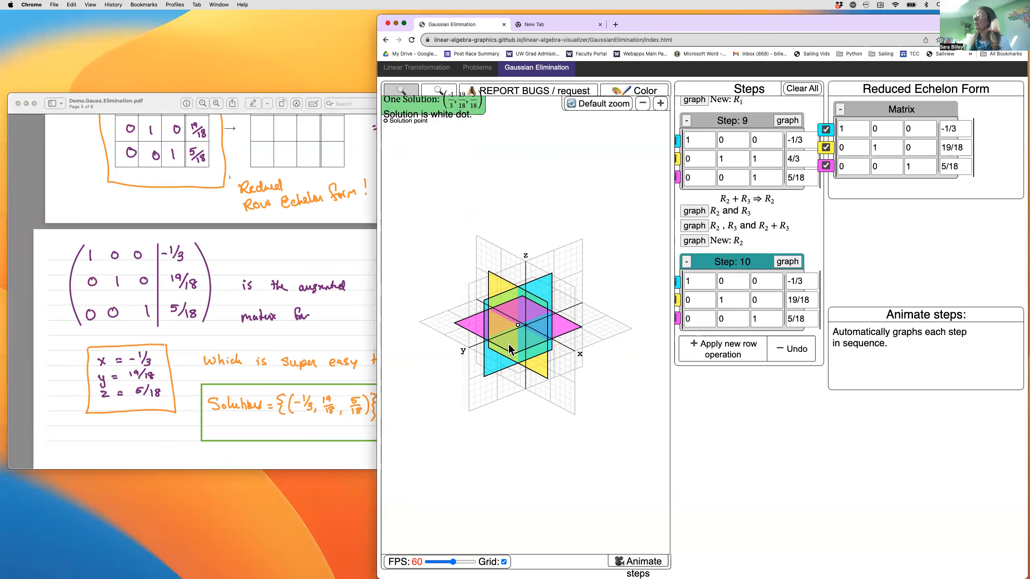
drag(527, 329, 530, 301)
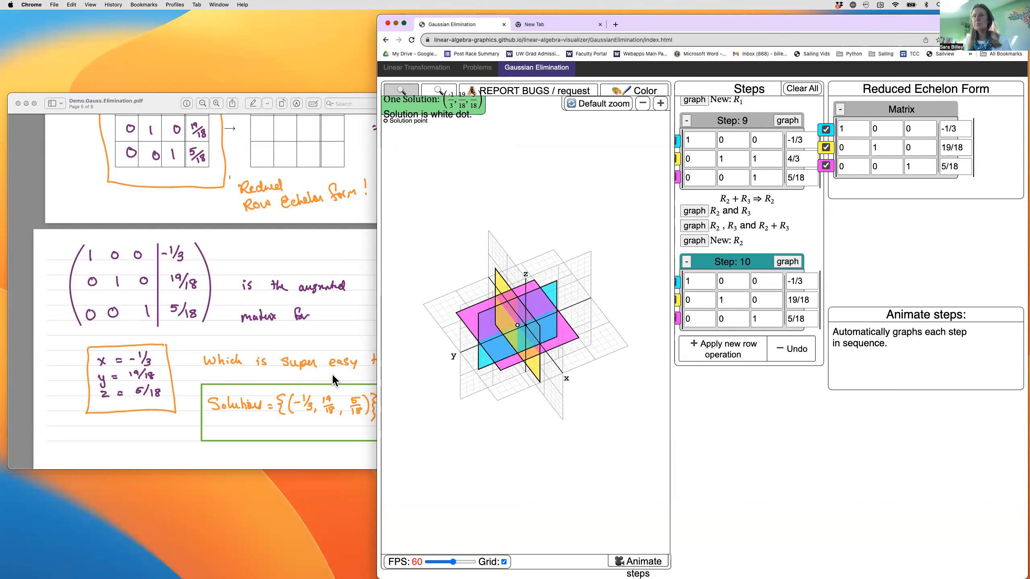